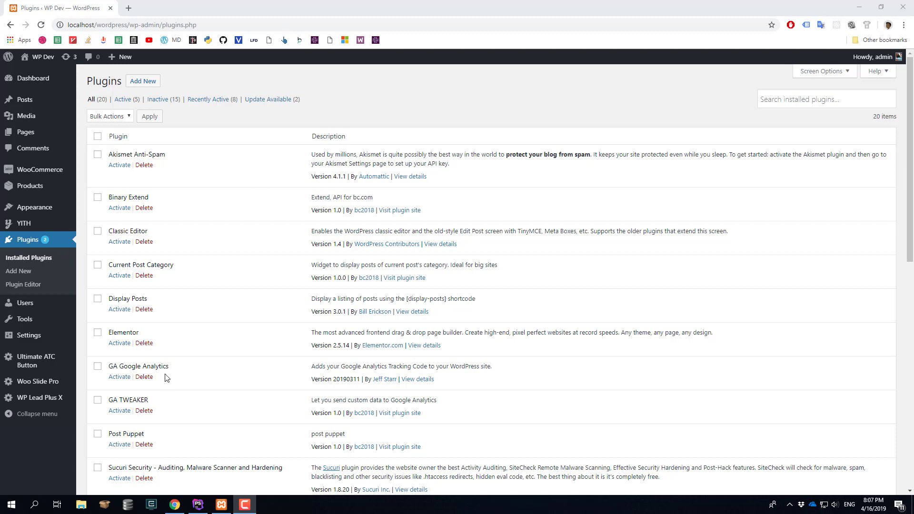
- Open the Make Pages editor of the WP Lead Plus X plugin
mouse_move(19, 407)
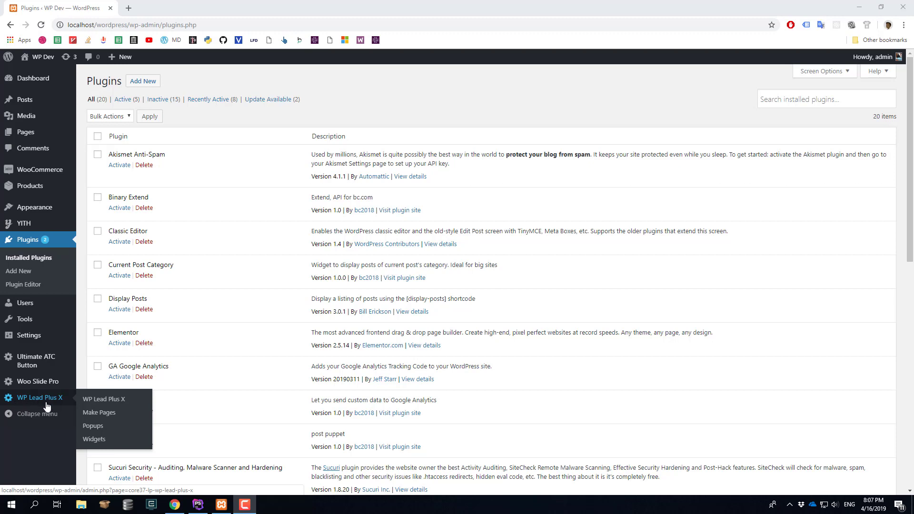
left_click(43, 399)
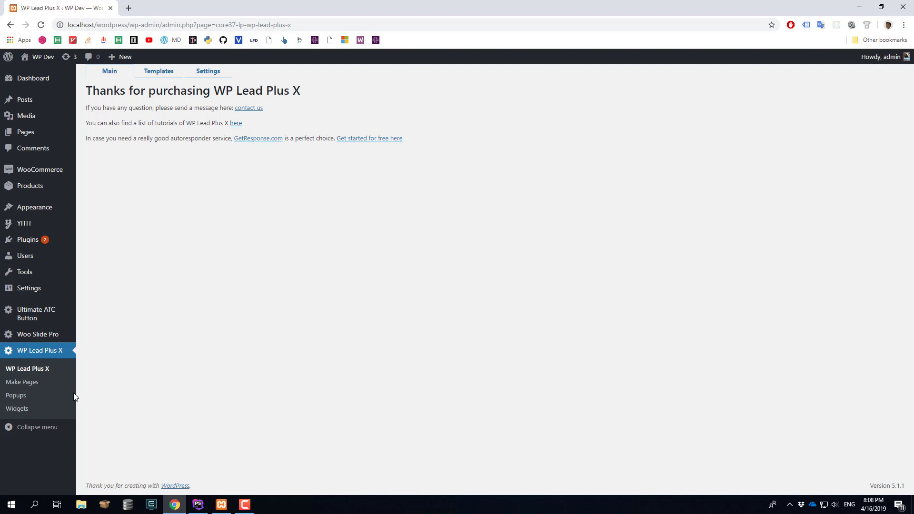
left_click(32, 384)
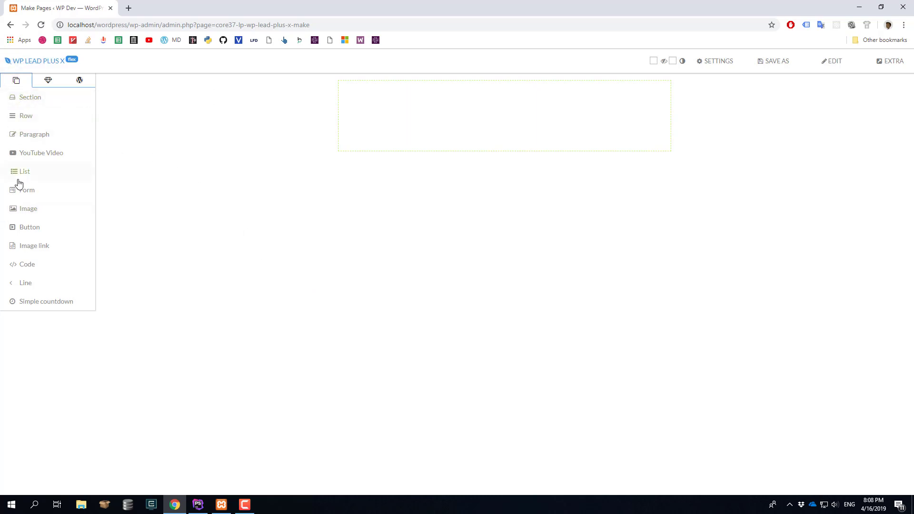
mouse_move(453, 102)
- Search the web for mailchimp in a new browser tab and open the Mailchimp site's pricing page
left_click(129, 8)
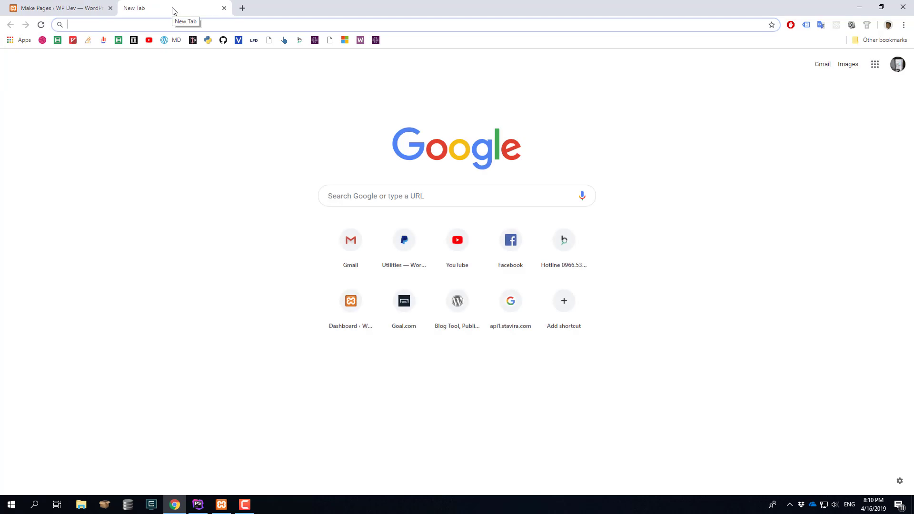
type("mail")
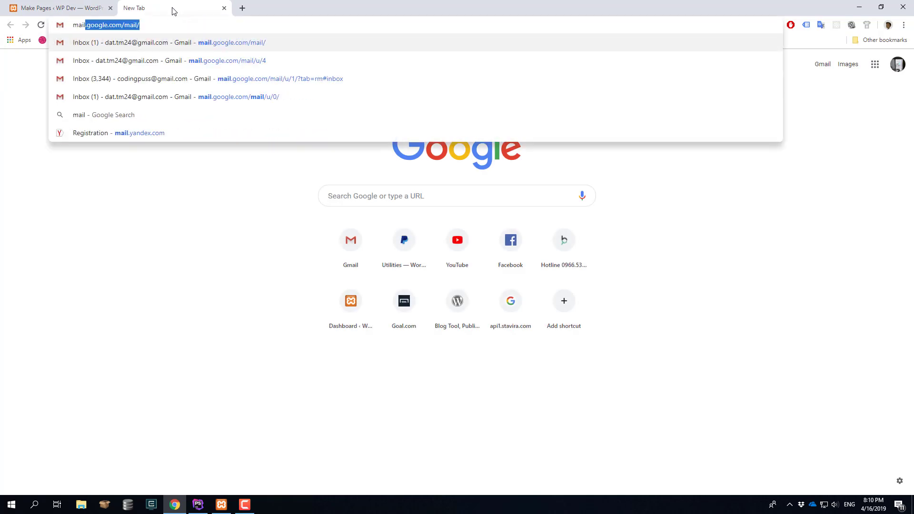
type("chi")
key("Return")
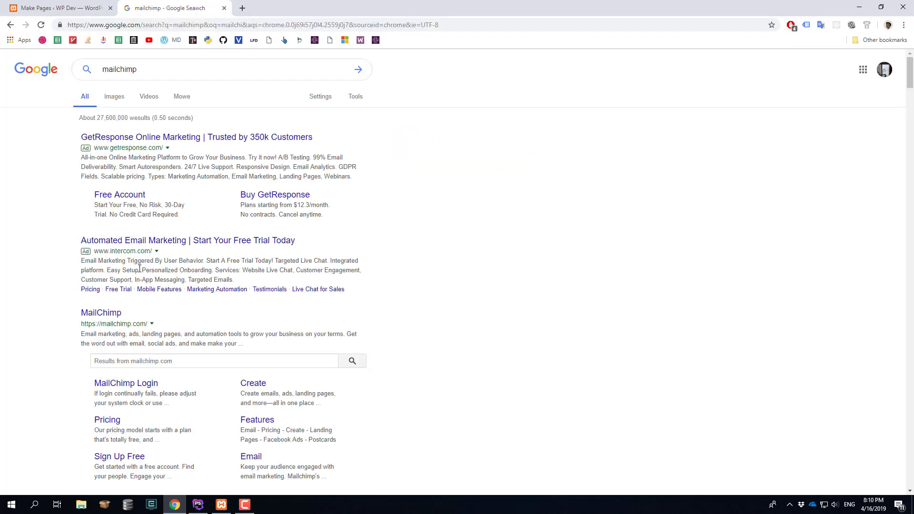
left_click(112, 314)
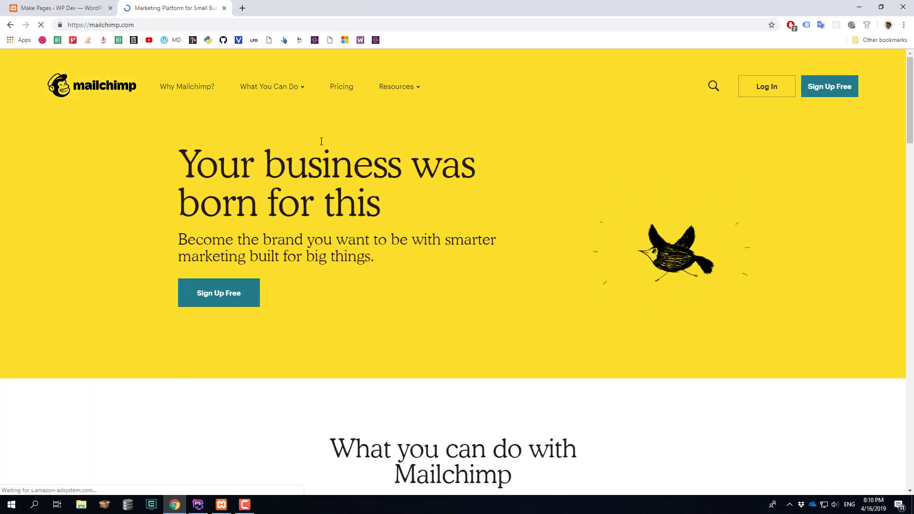
left_click(341, 86)
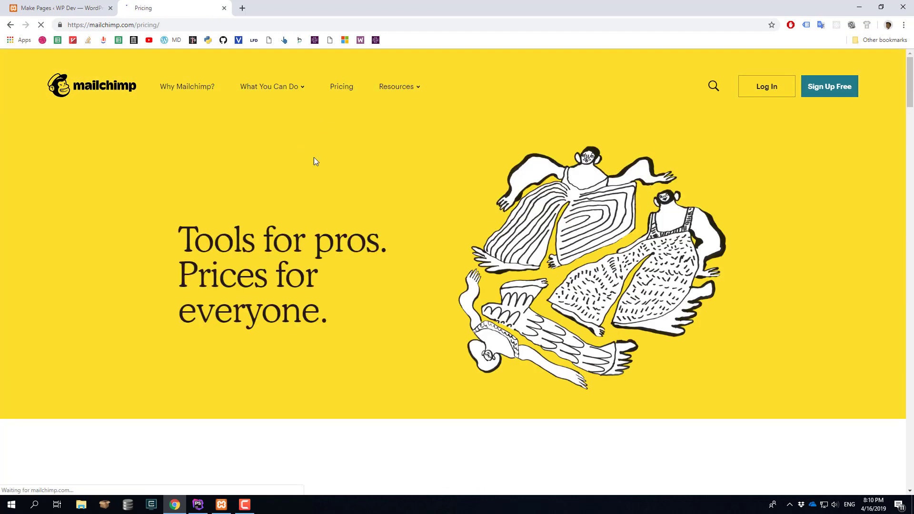
- Examine the Mailchimp plans, comparing prices and the Free plan's limits on subscribers and emails per month
scroll(357, 247, "down", 4)
scroll(356, 245, "down", 3)
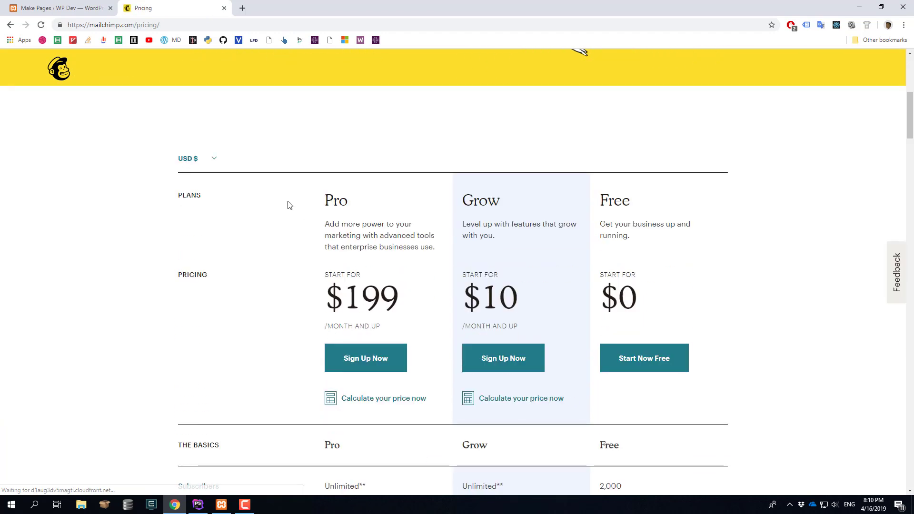
scroll(245, 230, "down", 4)
scroll(242, 211, "up", 7)
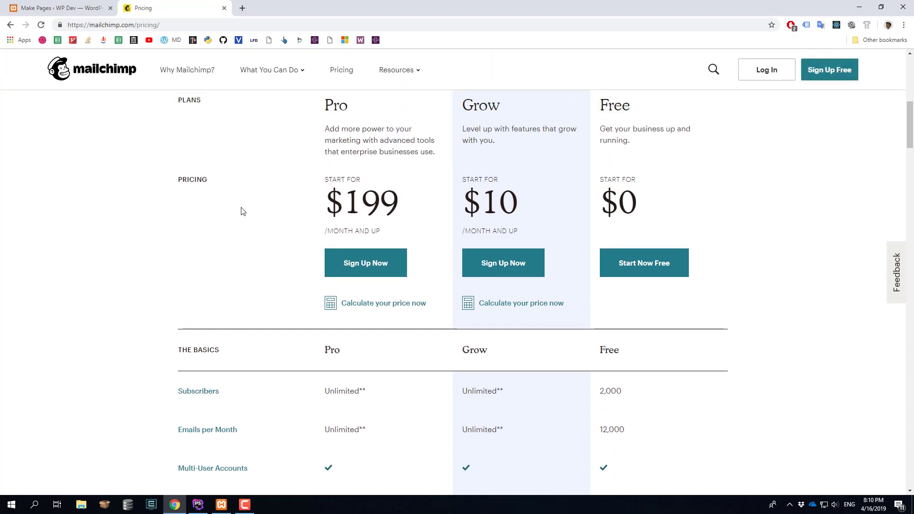
scroll(243, 210, "down", 4)
scroll(246, 210, "down", 1)
left_click_drag(663, 123, 607, 148)
scroll(712, 200, "down", 4)
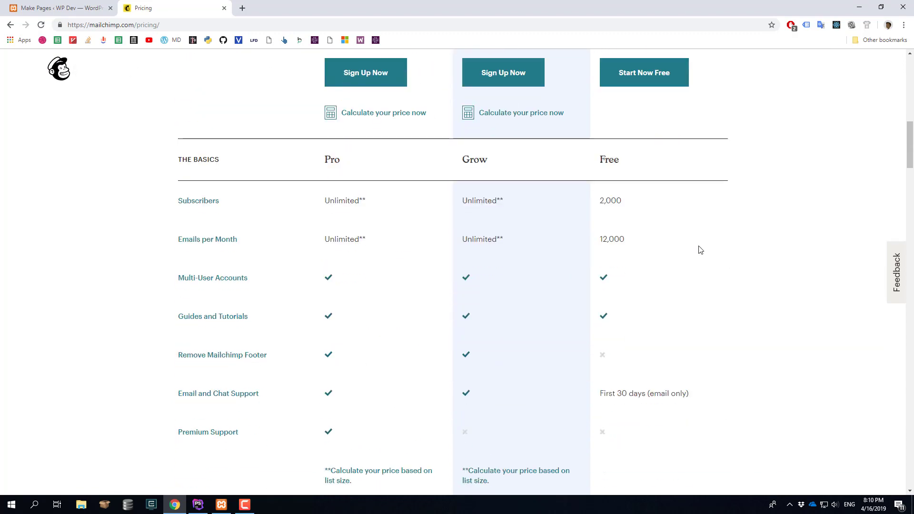
scroll(698, 249, "up", 2)
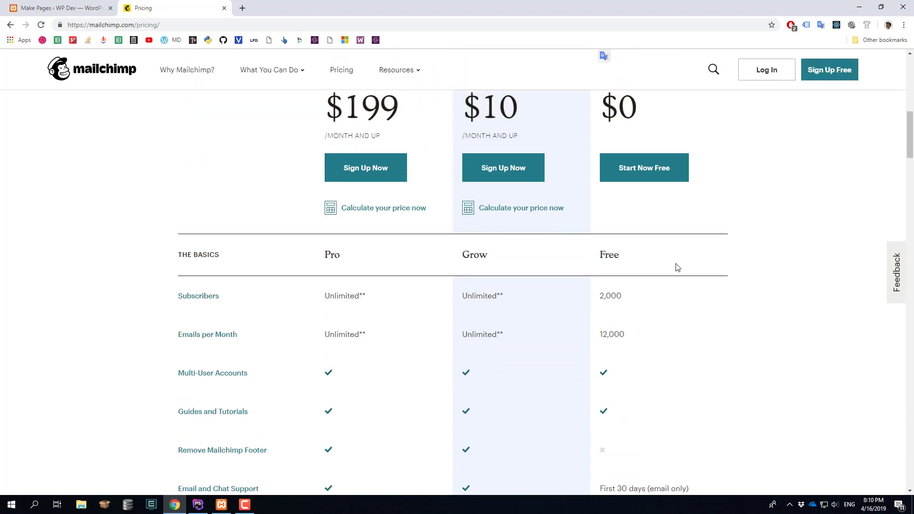
double_click(628, 298)
left_click_drag(600, 331, 622, 337)
left_click(605, 340)
scroll(615, 347, "up", 1)
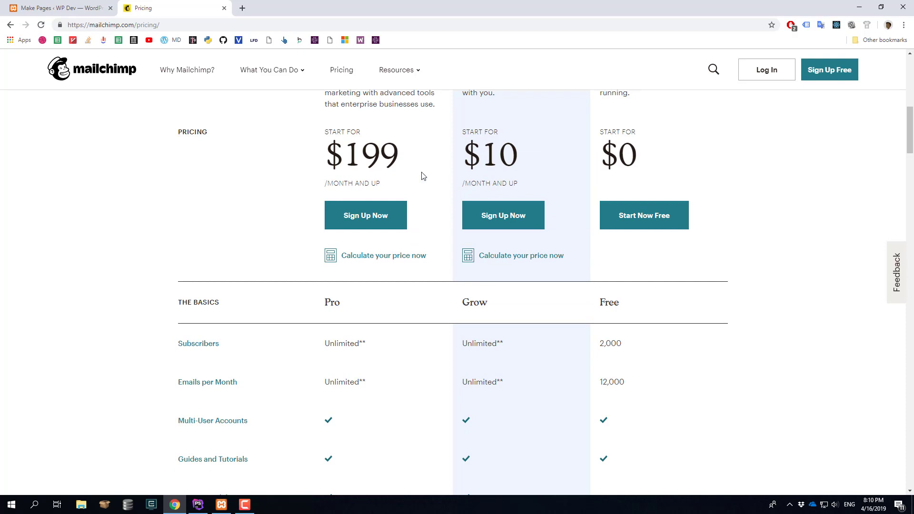
- Go to getresponse.com and switch the site language to English (UK)
left_click(198, 27)
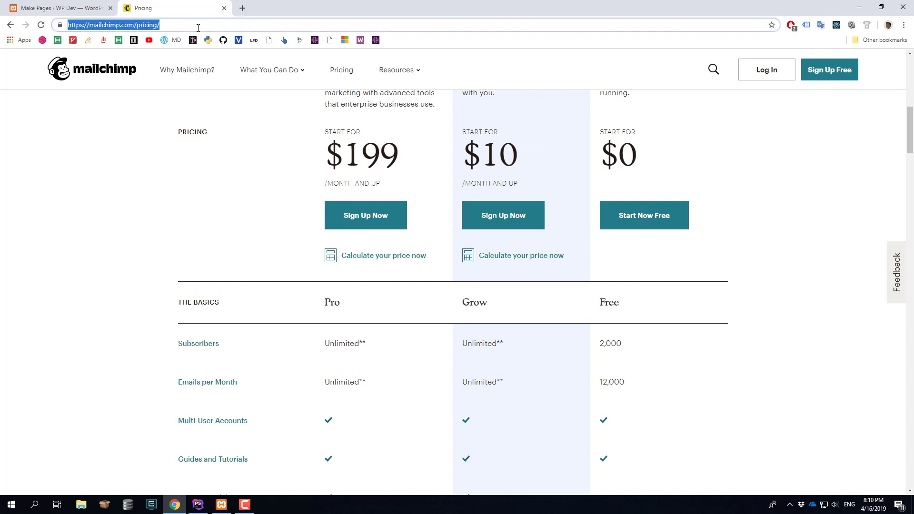
type("getr")
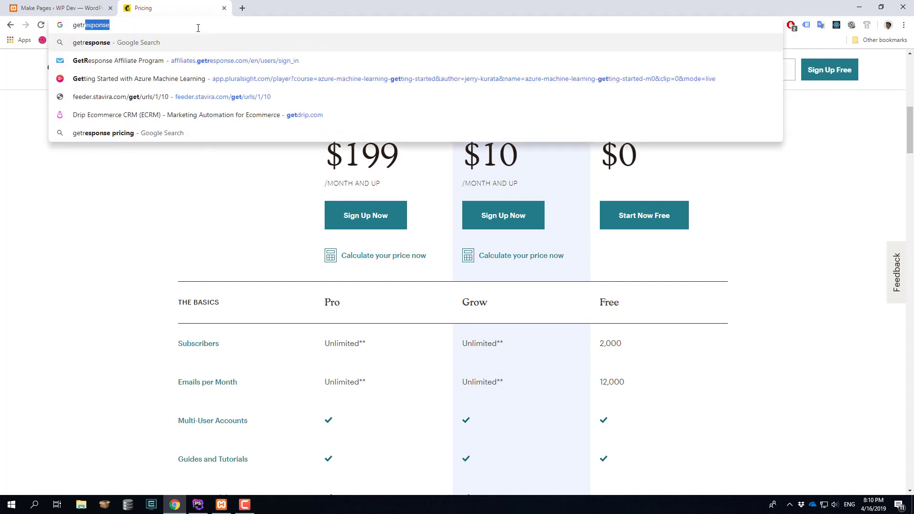
type("esponse.com")
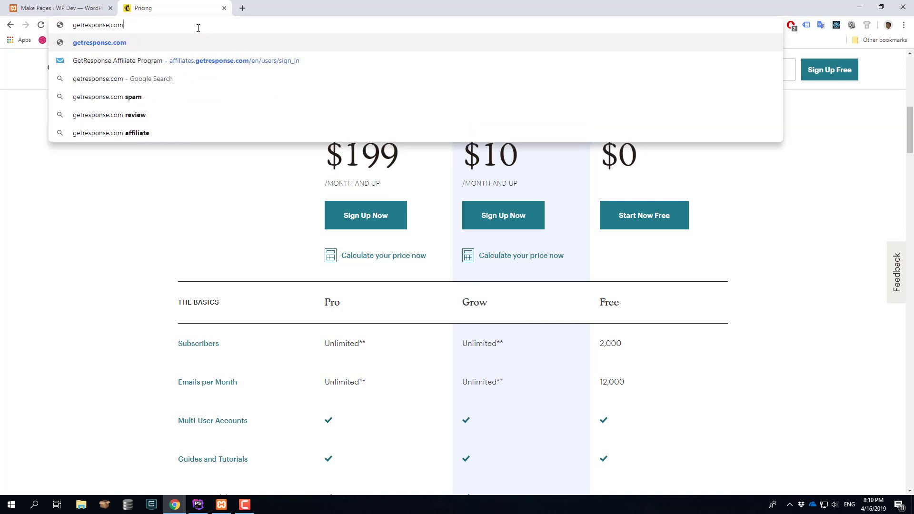
key("Return")
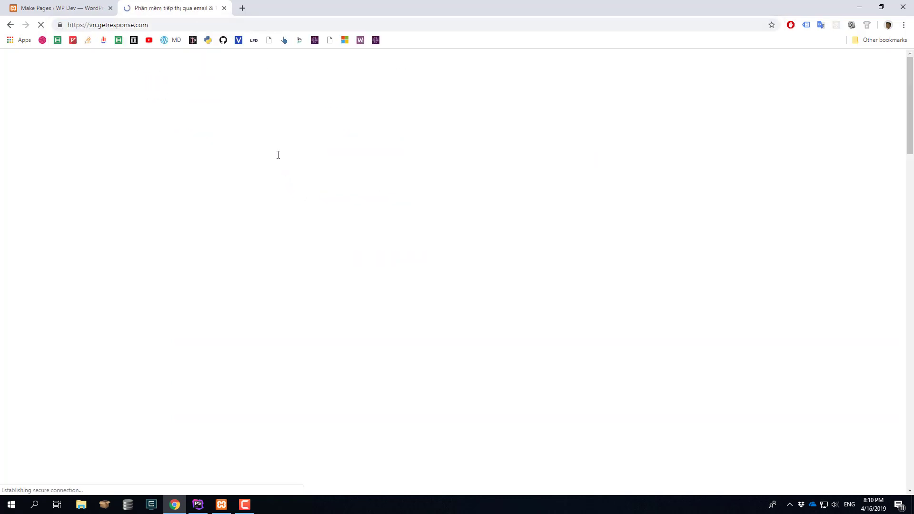
scroll(506, 247, "down", 20)
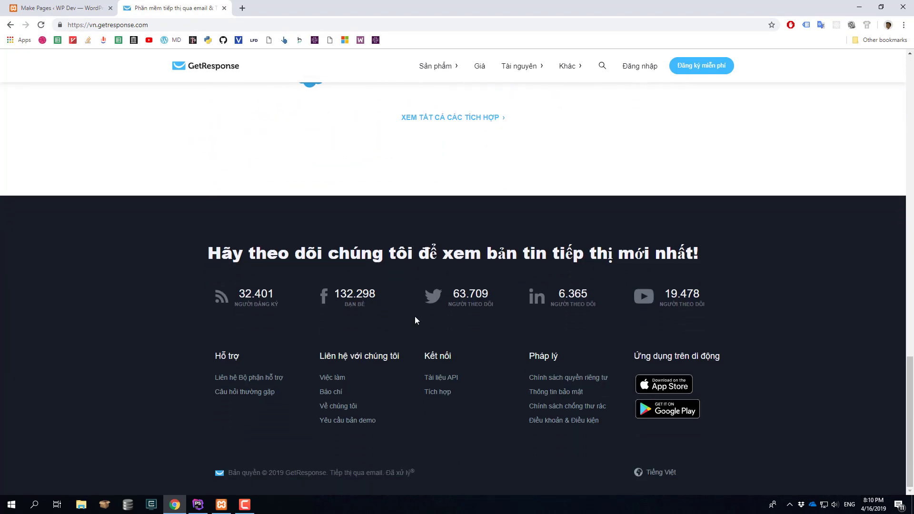
left_click(659, 478)
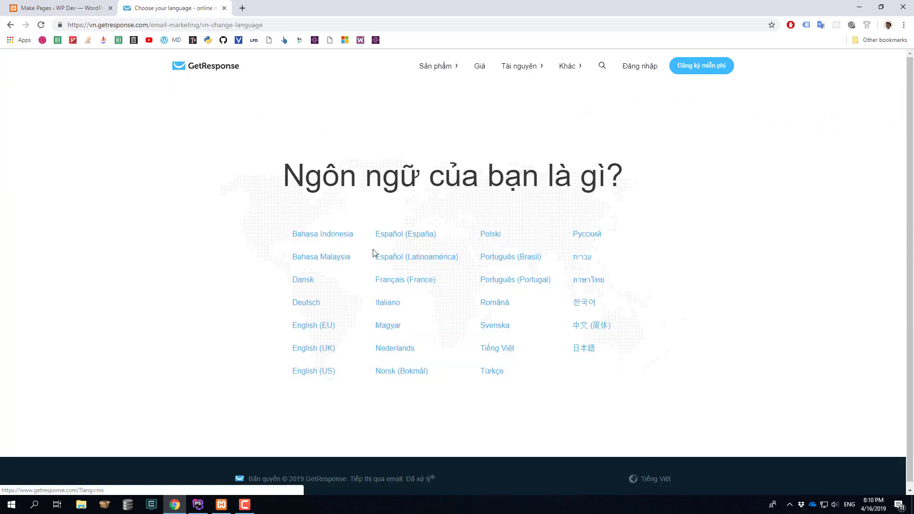
left_click(319, 351)
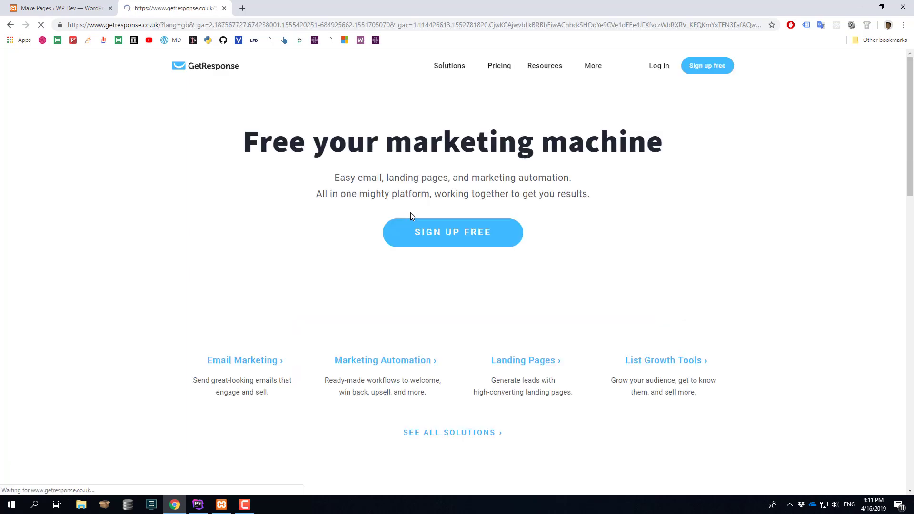
- Review the GetResponse pricing options, especially the Email plan, and close the site to return to the page editor
left_click(498, 66)
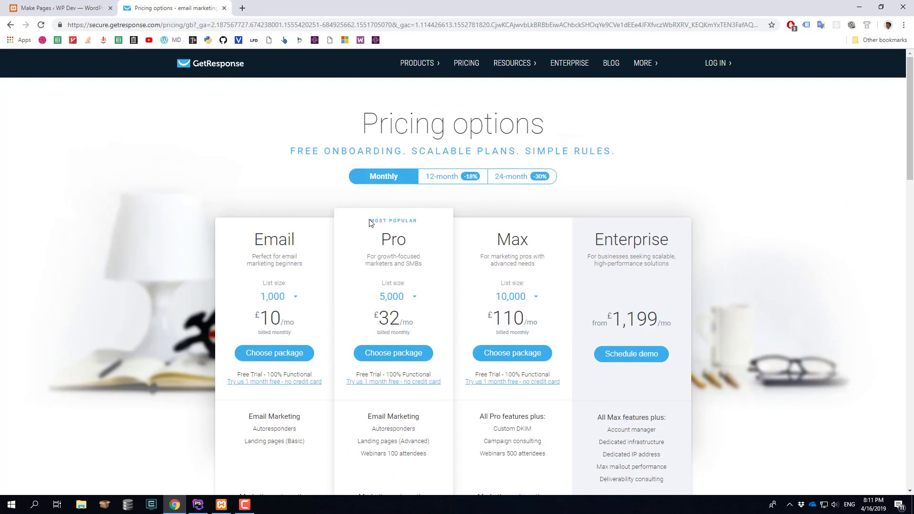
scroll(253, 177, "down", 3)
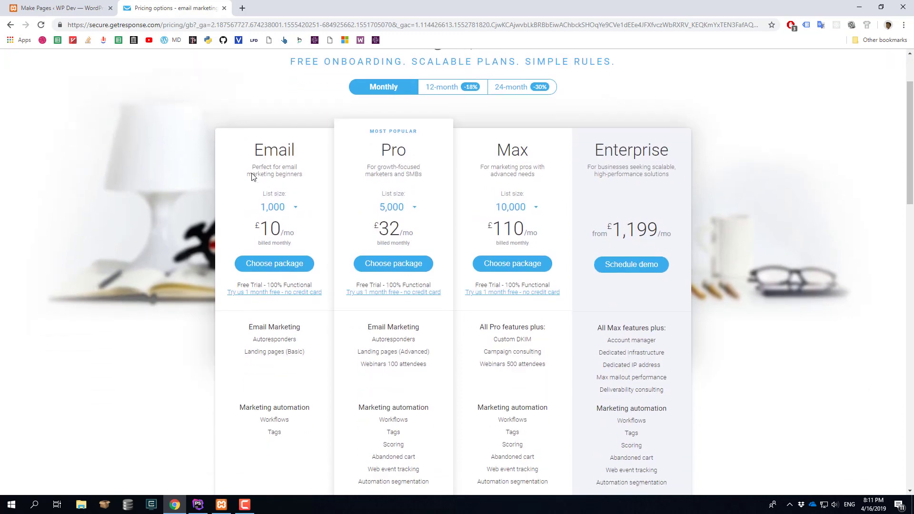
left_click_drag(221, 245, 157, 175)
left_click(157, 175)
scroll(148, 173, "up", 3)
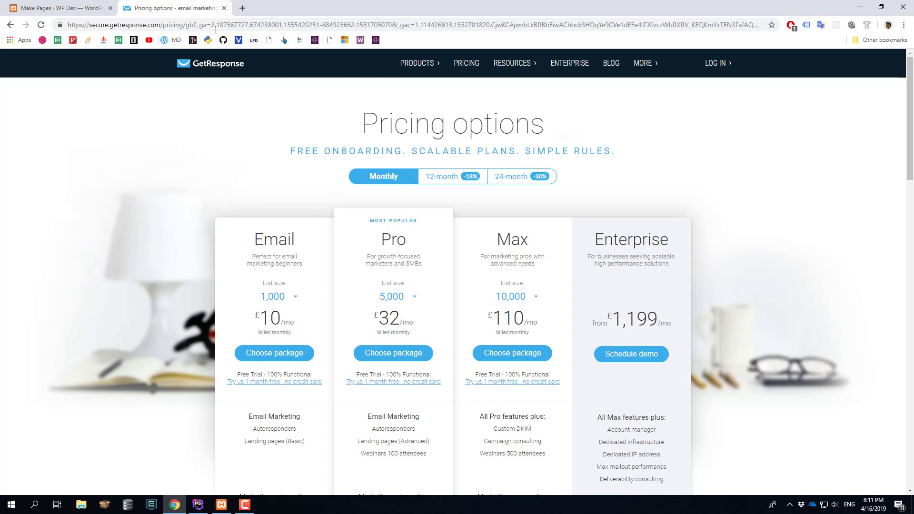
left_click(224, 8)
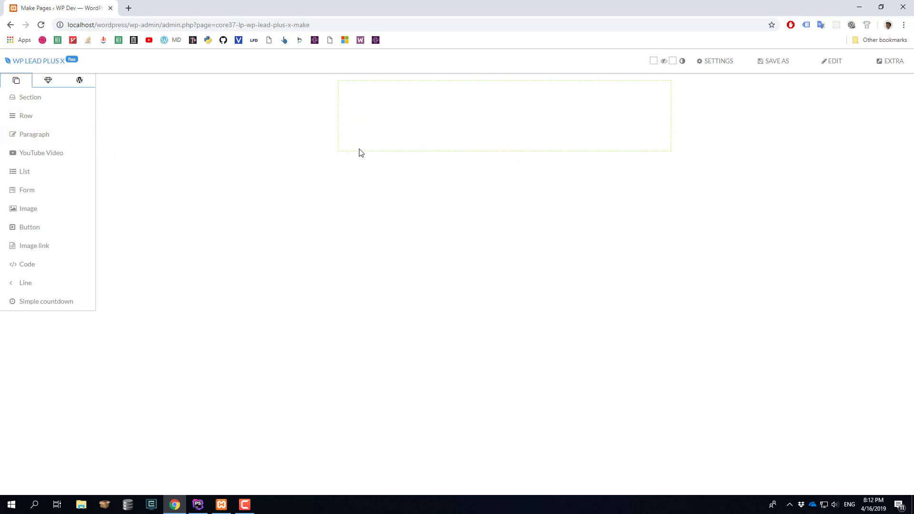
- Add two paragraphs, a YouTube video and a form, in that order, to the empty section of the page
left_click_drag(42, 144, 449, 110)
left_click_drag(30, 142, 287, 143)
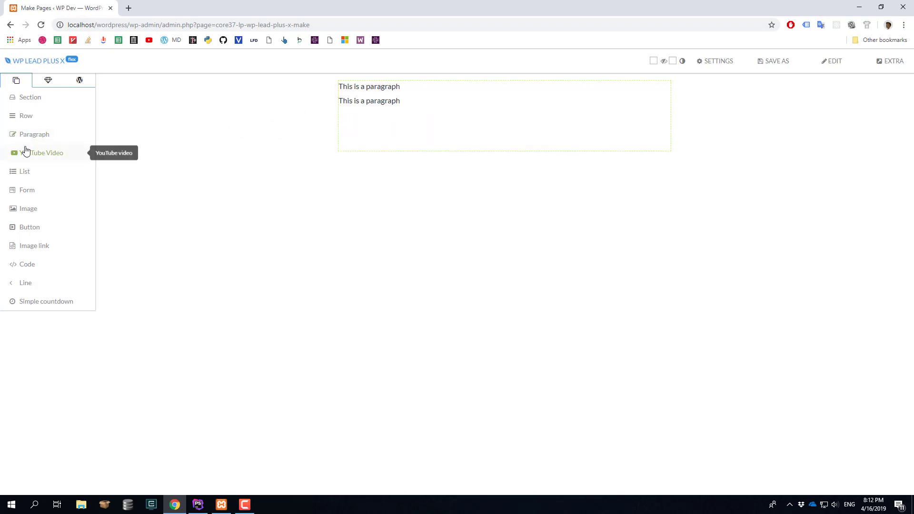
left_click_drag(24, 152, 418, 117)
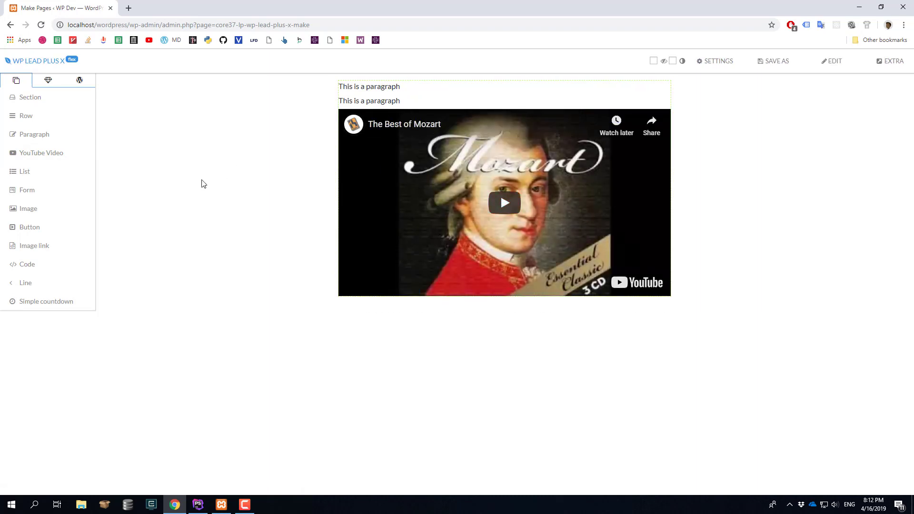
left_click_drag(23, 190, 472, 276)
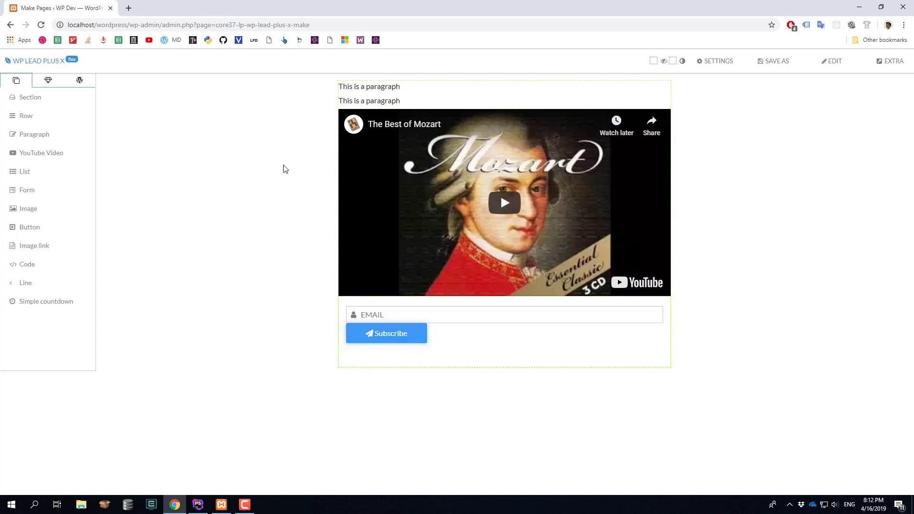
- Search YouTube for "dog training" in a new browser tab and open the video "How To Train Your Dog To Listen Without Treats"
left_click(128, 8)
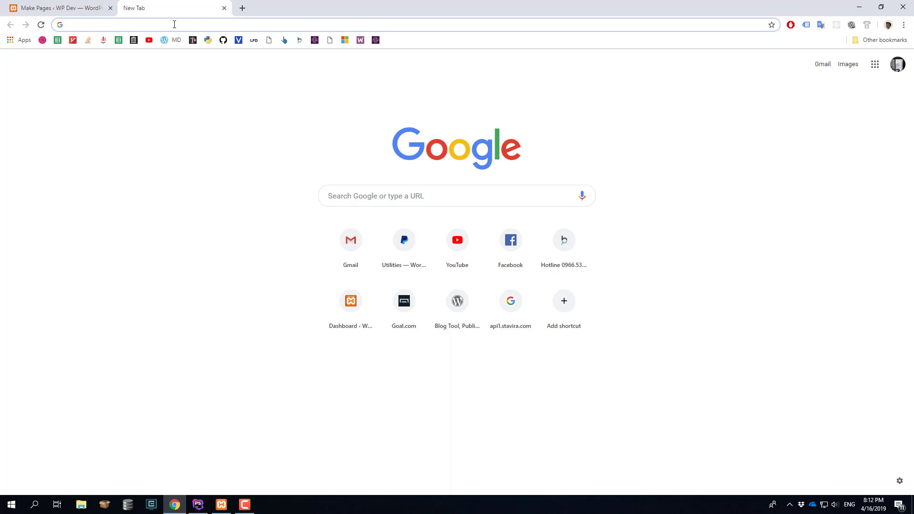
type("you")
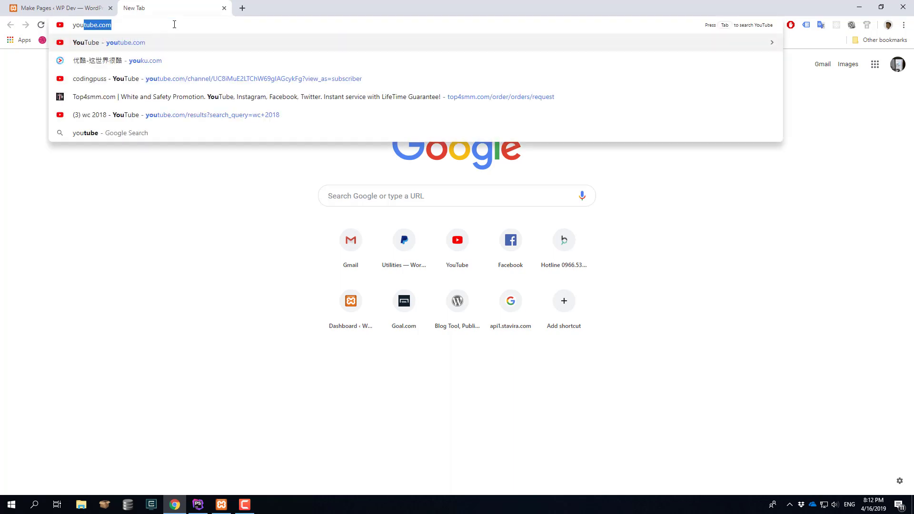
key("Return")
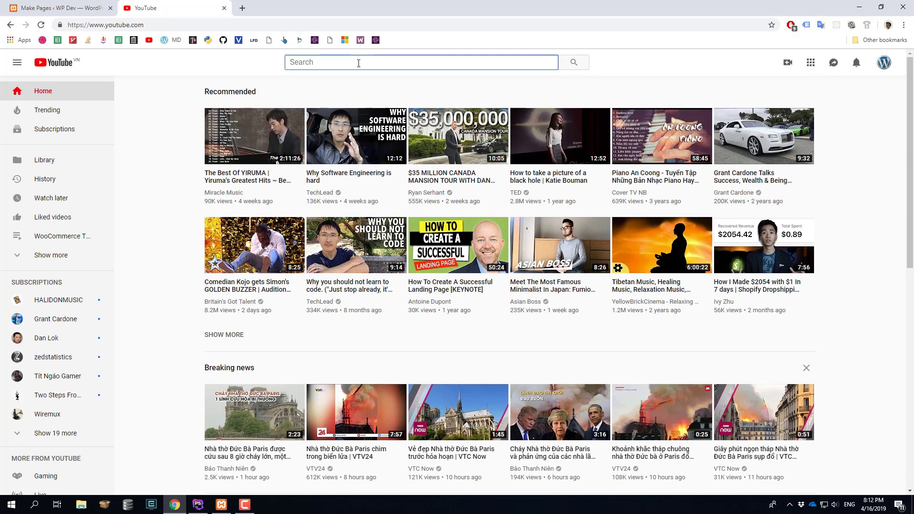
type("dog training")
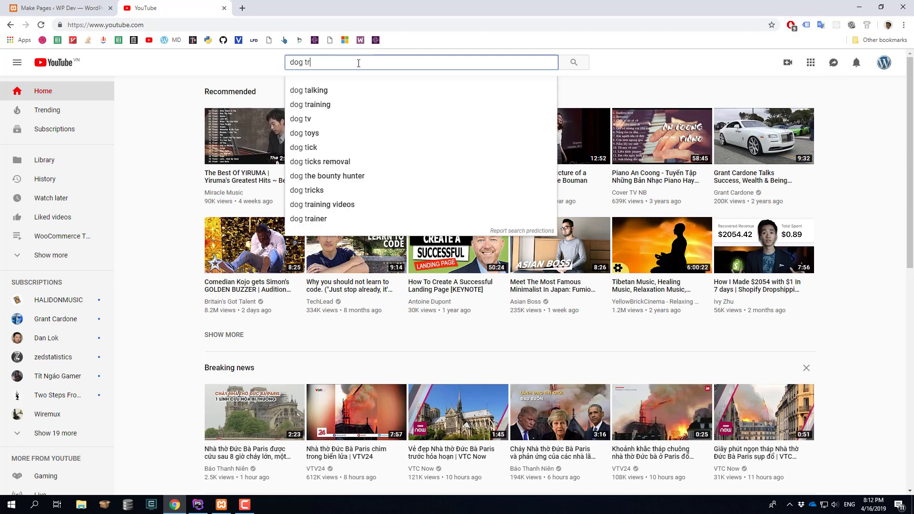
key("Return")
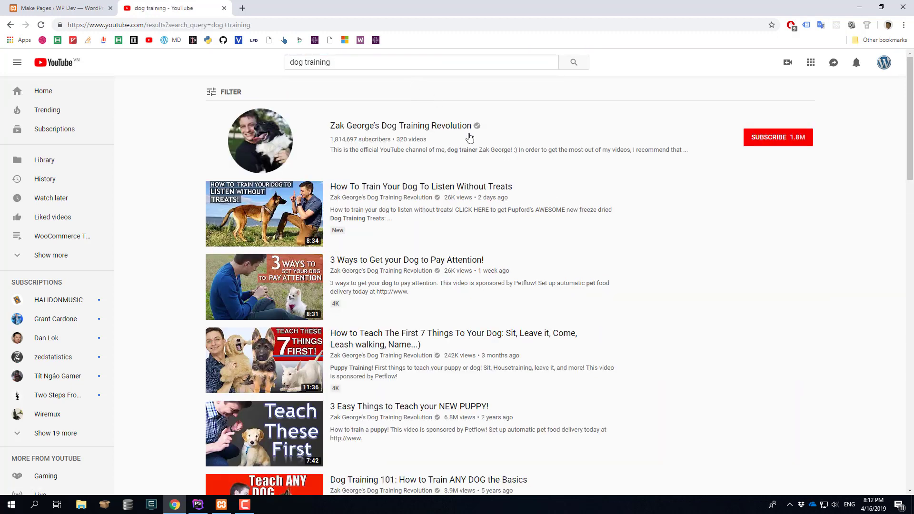
left_click(279, 226)
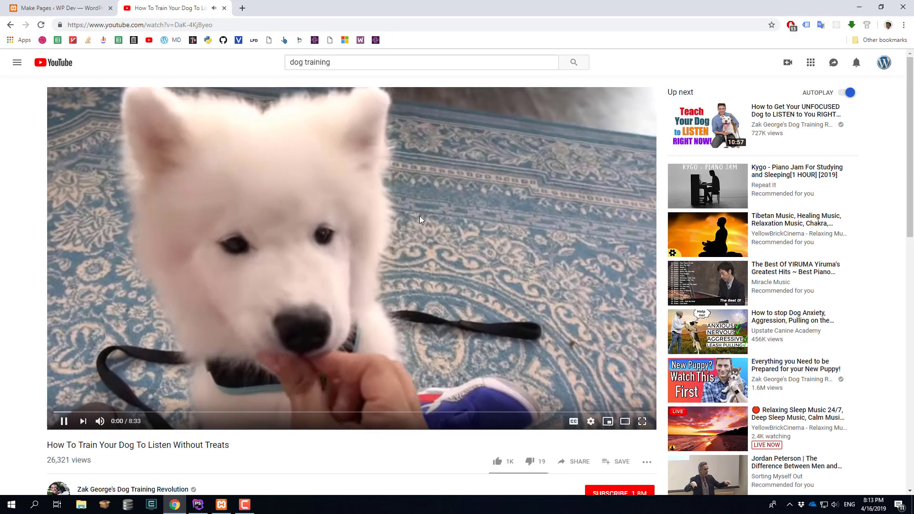
- Pause the dog training video, copy its web address and return to the WP Lead Plus X page editor
left_click(420, 219)
left_click(198, 25)
right_click(197, 26)
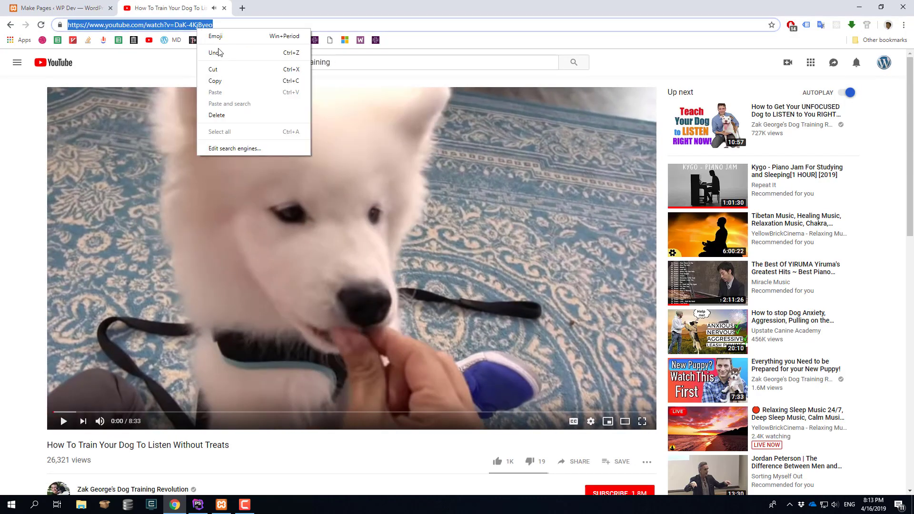
left_click(215, 81)
left_click(62, 8)
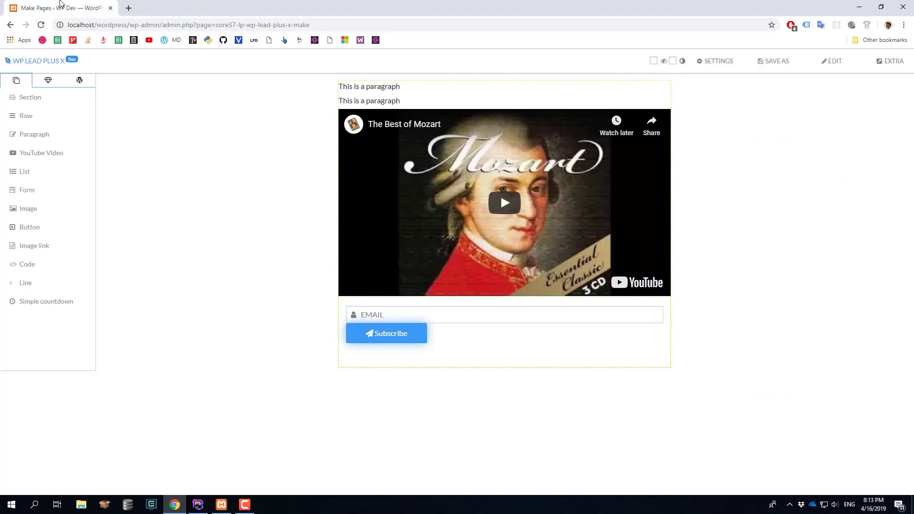
- Replace the Mozart video's URL in the YouTube element with the copied address of the dog training video
mouse_move(500, 193)
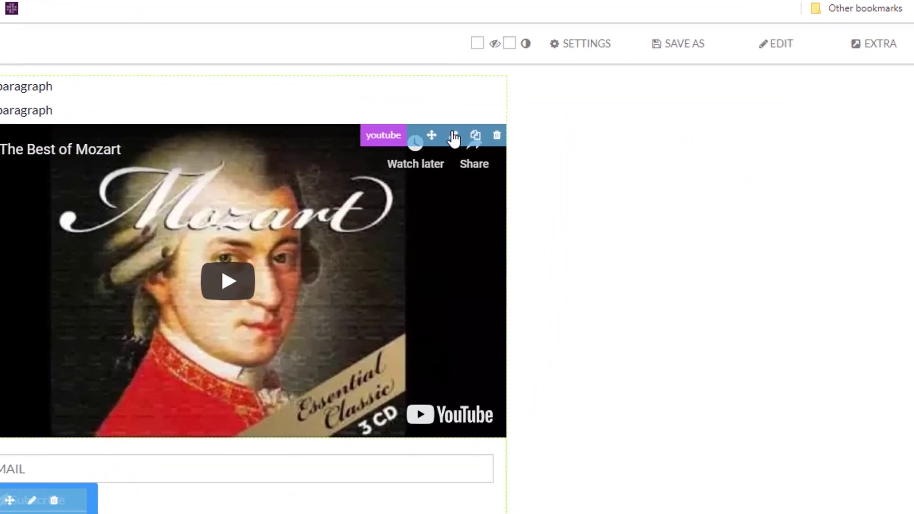
left_click(454, 137)
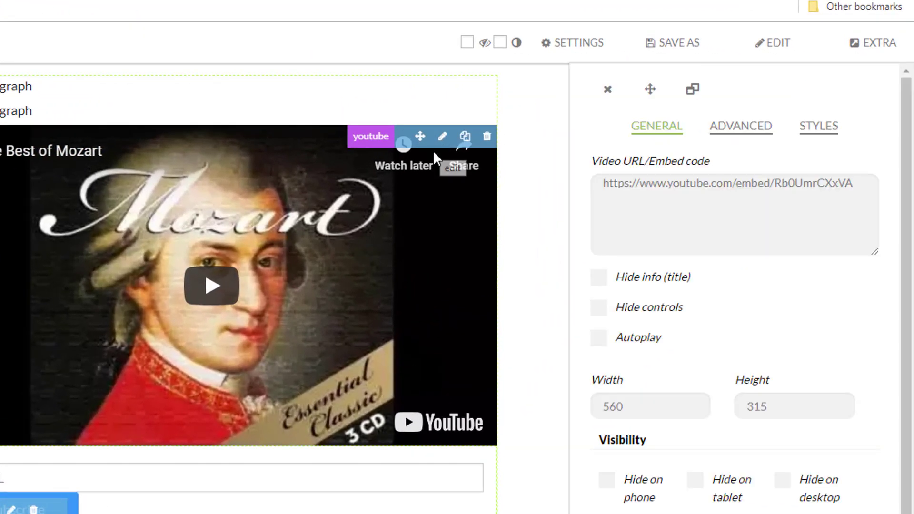
left_click(614, 90)
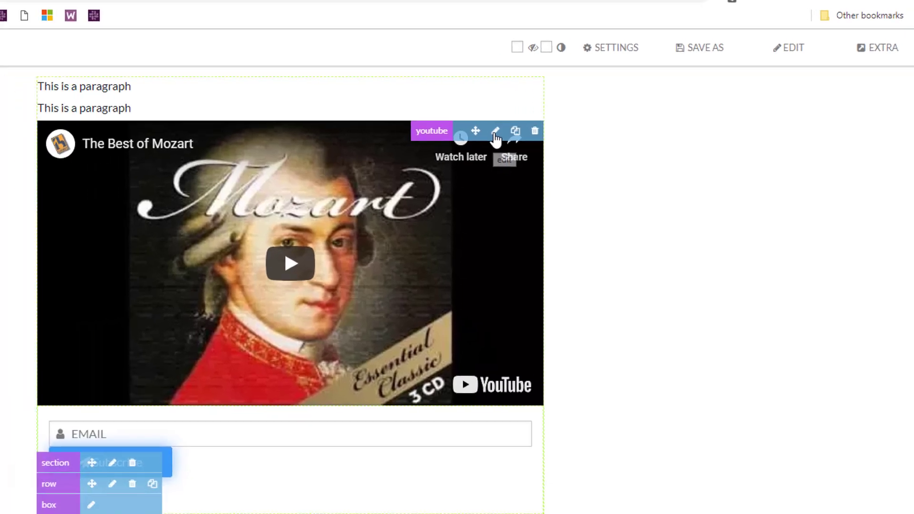
left_click(442, 138)
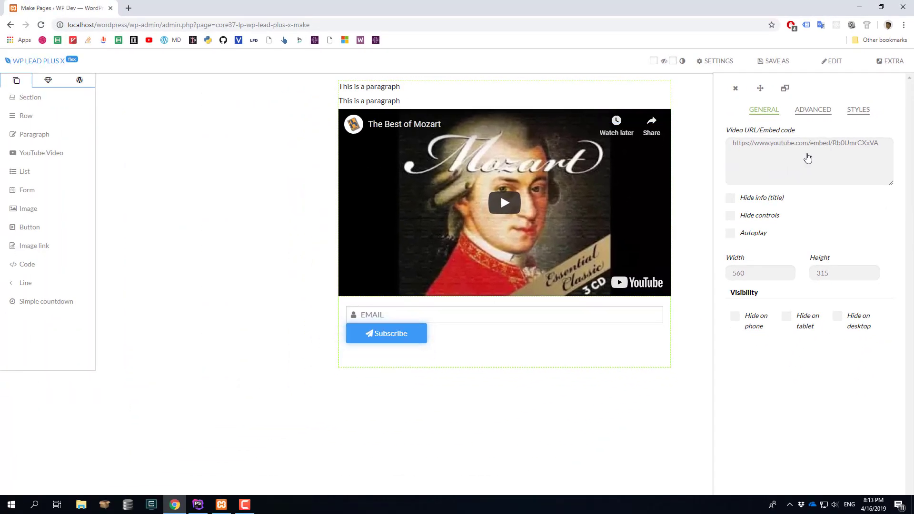
left_click_drag(734, 145, 892, 152)
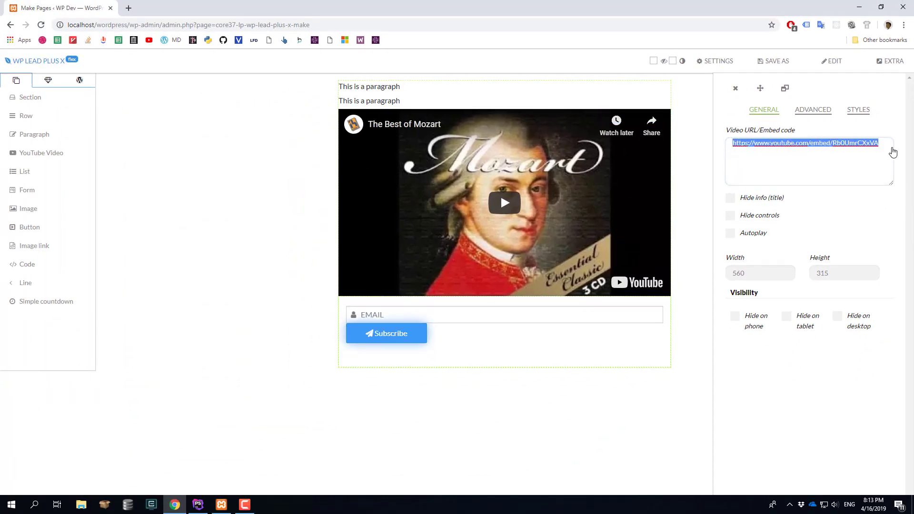
key("ctrl+v")
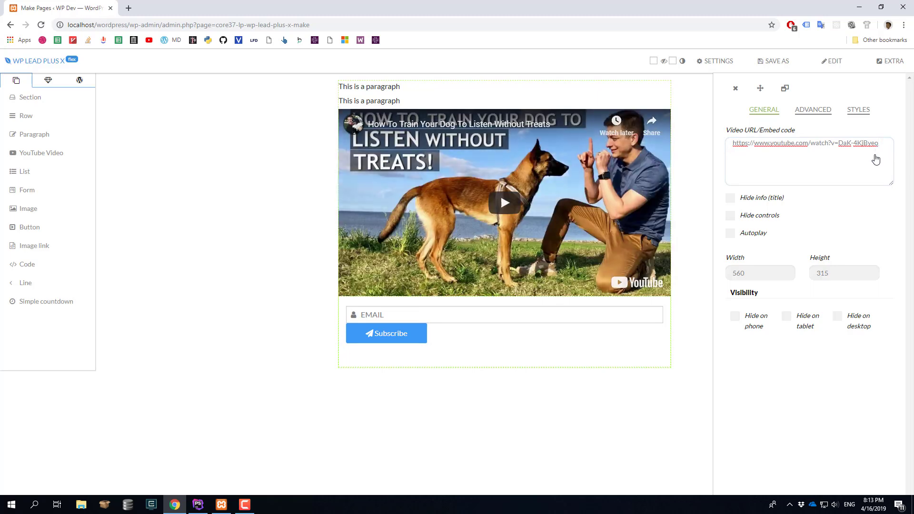
- Hide the title info and the player controls of the dog training video, and close its settings
left_click(730, 199)
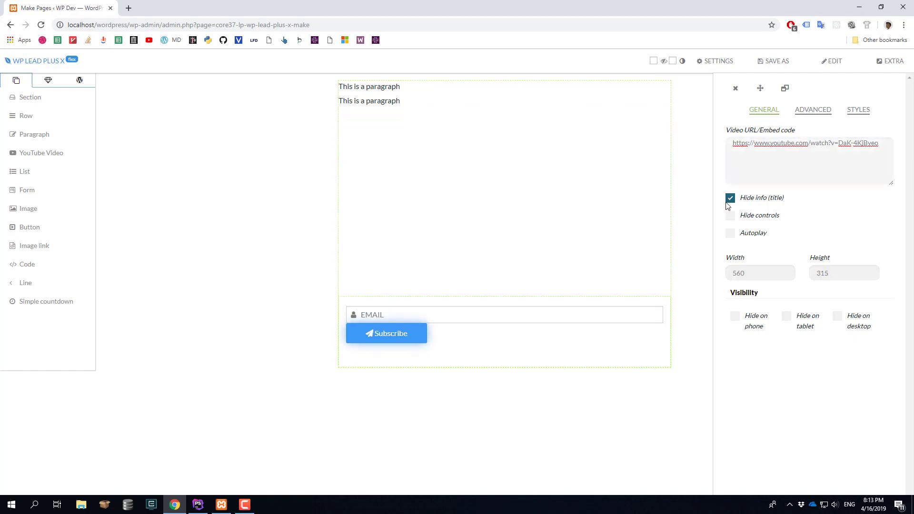
left_click(730, 216)
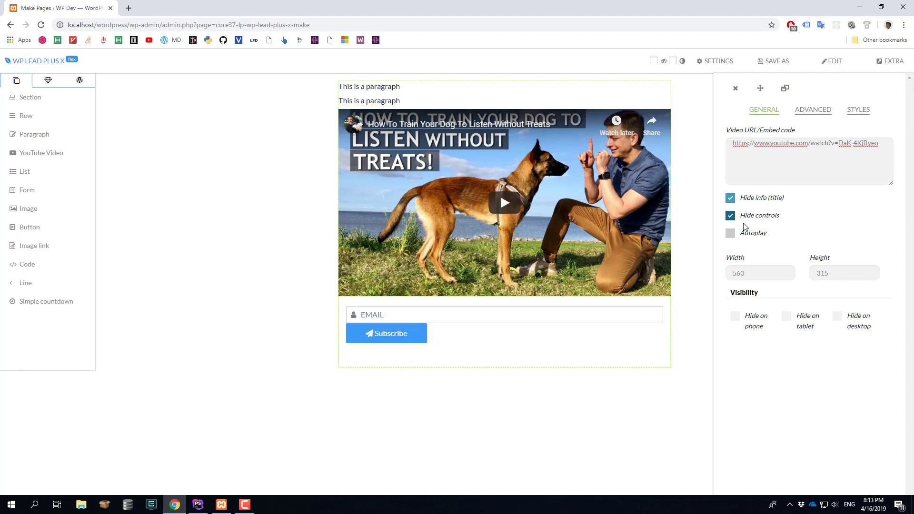
left_click(735, 89)
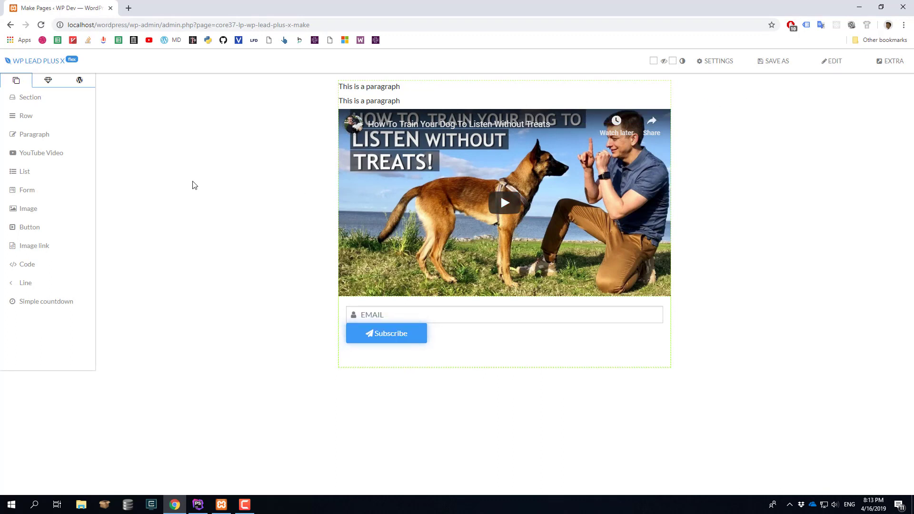
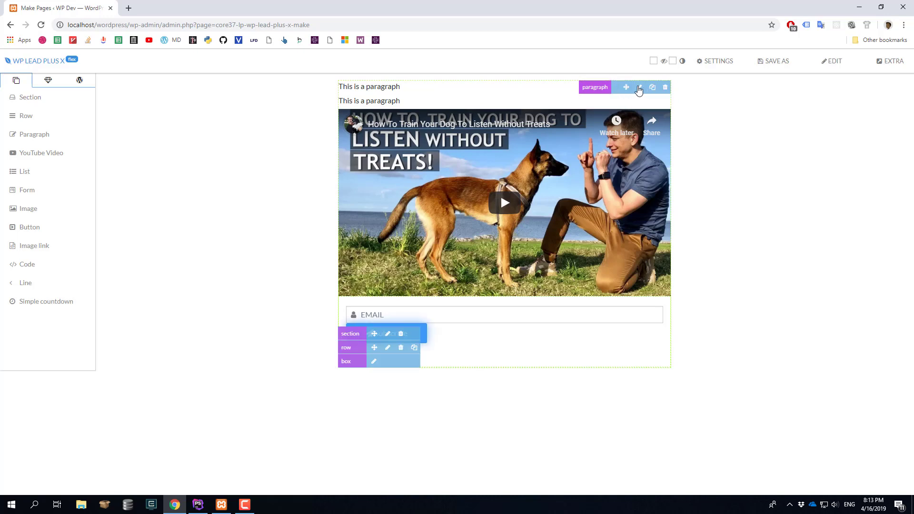
- Replace the first paragraph's text with "GRAB THIS FREE REPORT ON HOW TO TRAIN YOUR DOG WITHOUT TREATS"
left_click_drag(828, 198, 635, 187)
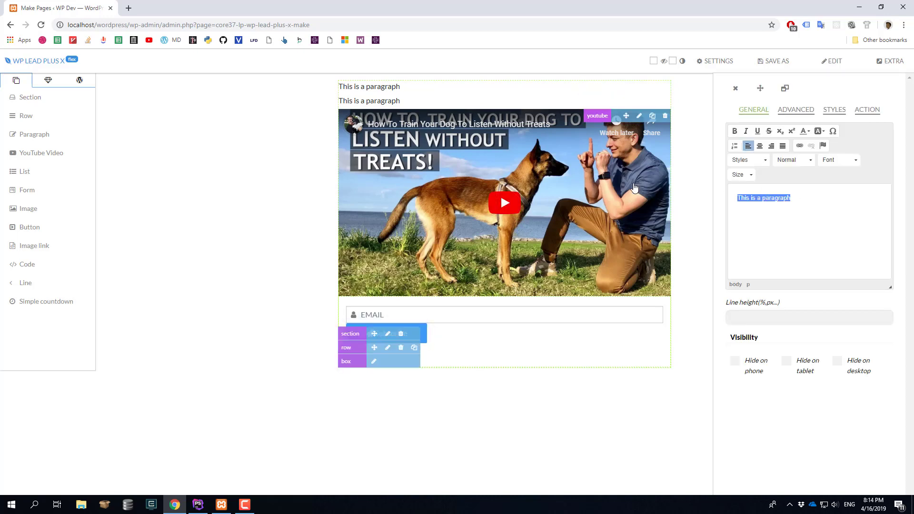
type("GRAB")
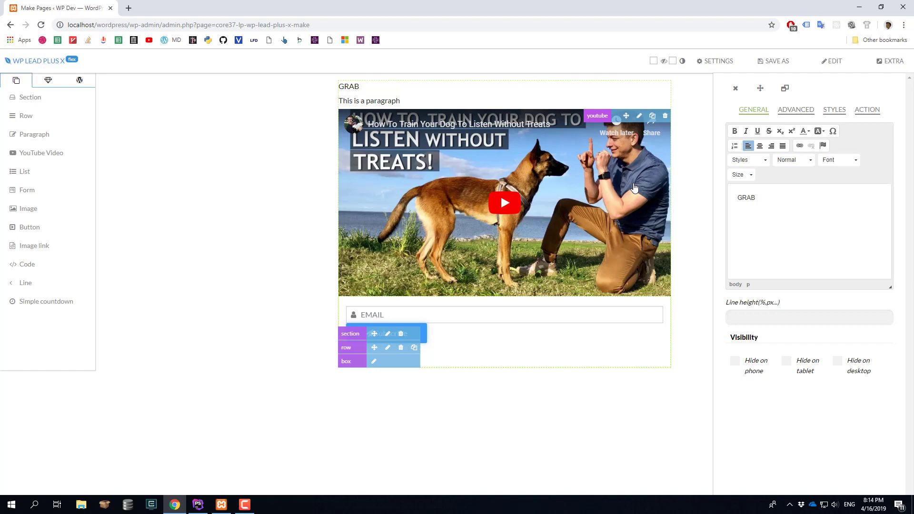
type(" THIS FREE REPORT ON ")
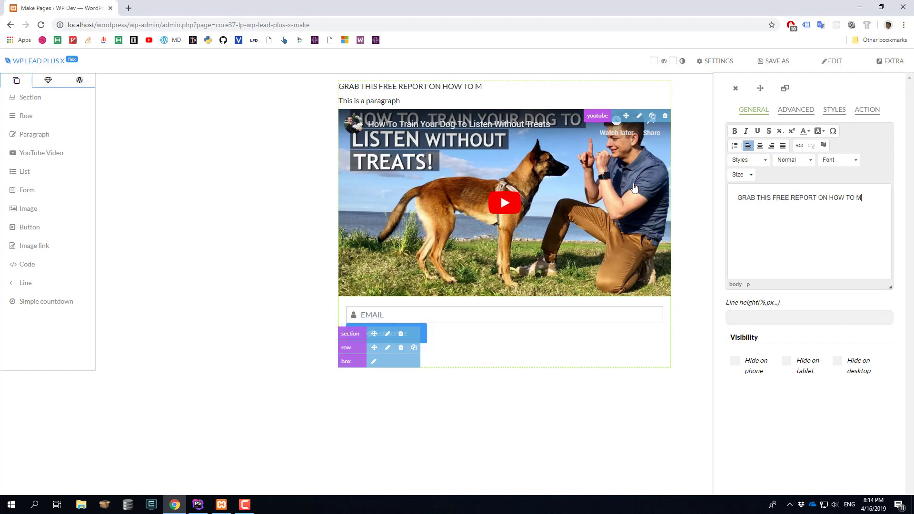
type("HOW TO TRAIN YOUR DOG WITHOUT TREATS")
- Centre the whole headline text and format it as Heading 2 after trying Heading 1
key("ctrl+a")
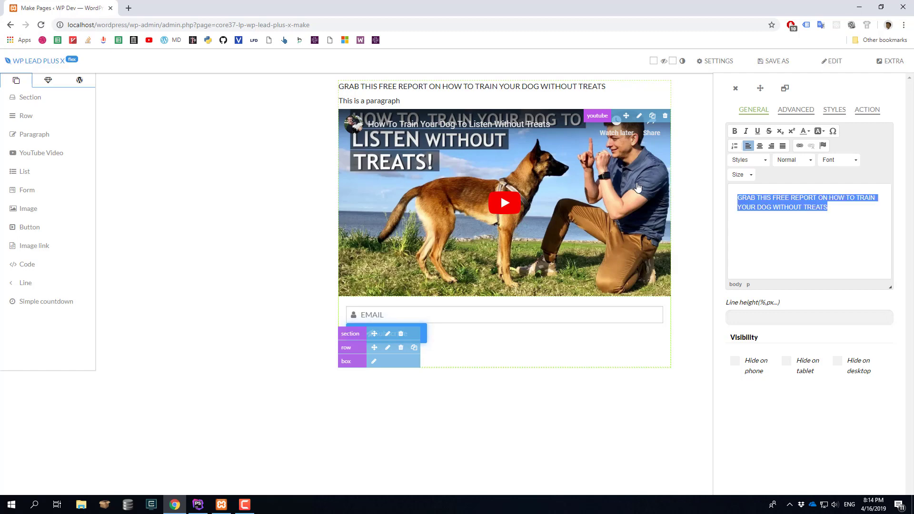
left_click(760, 146)
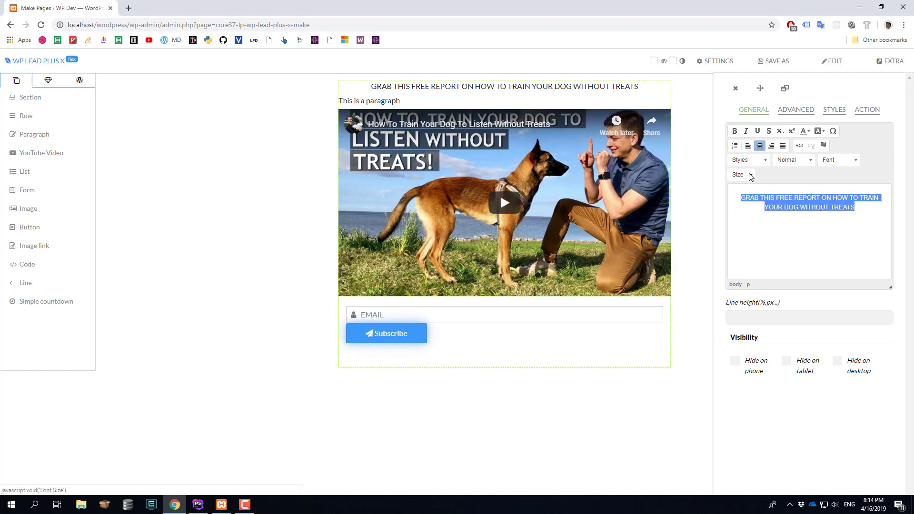
left_click(794, 161)
left_click(809, 202)
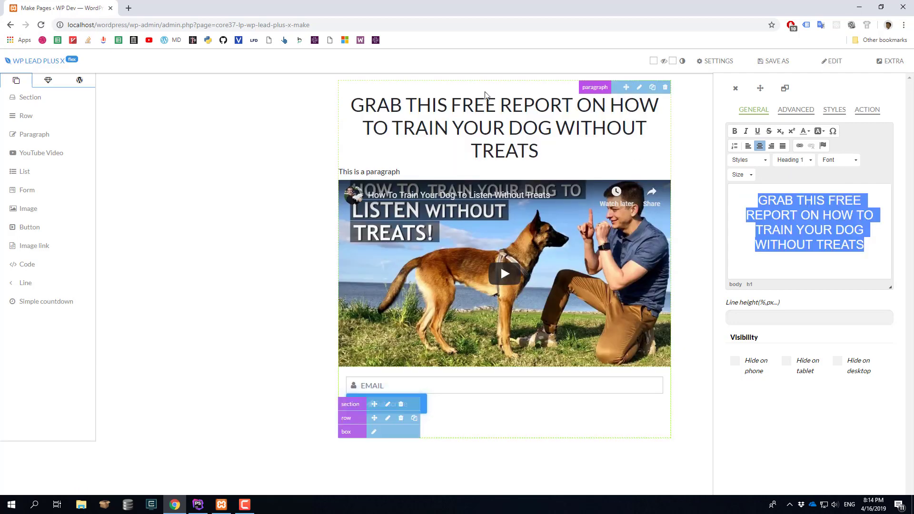
left_click(805, 163)
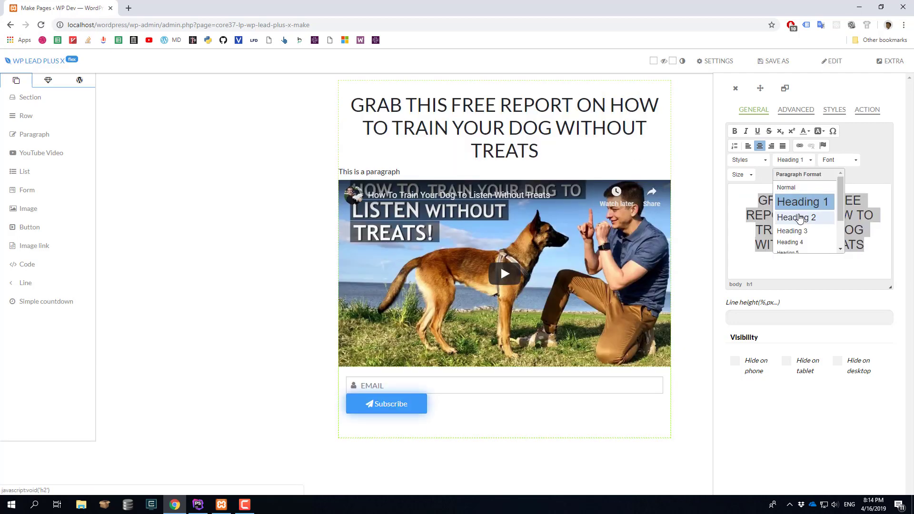
left_click(800, 218)
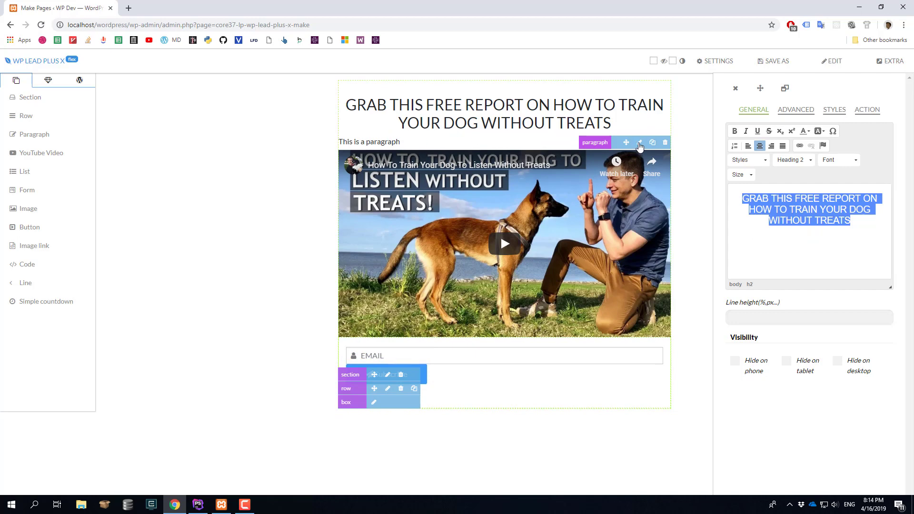
- Replace the text of the second paragraph, above the video, with "You'll be shock because of the quick result"
left_click(639, 143)
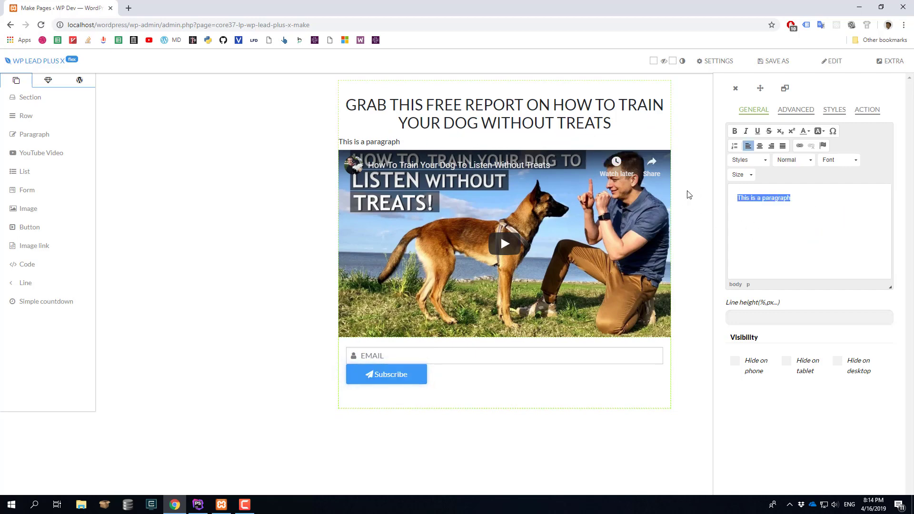
type("yOU")
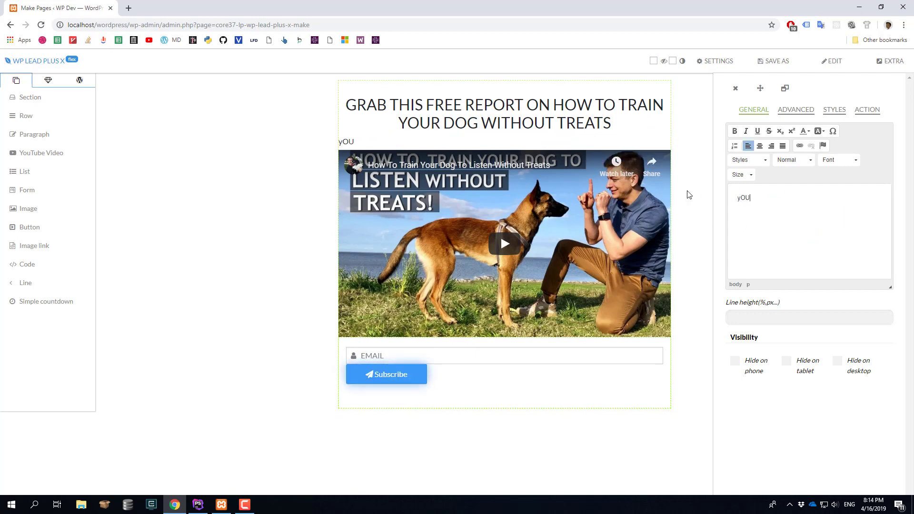
key("BackSpace")
key("BackSpace")
type("You'll be shock")
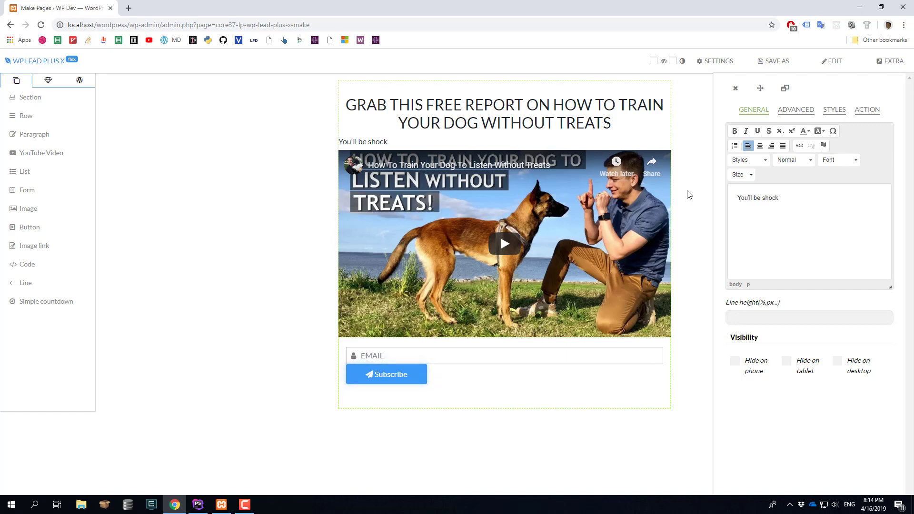
type(" because ")
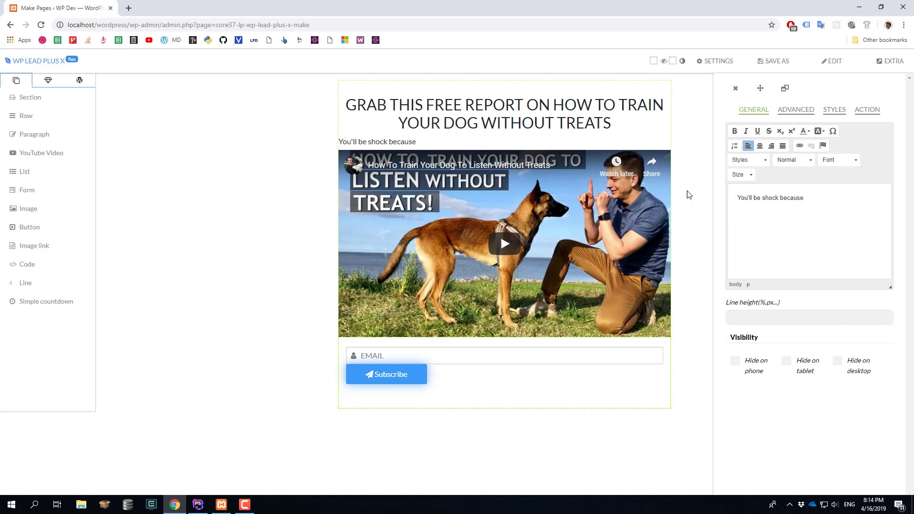
type("of the quick result")
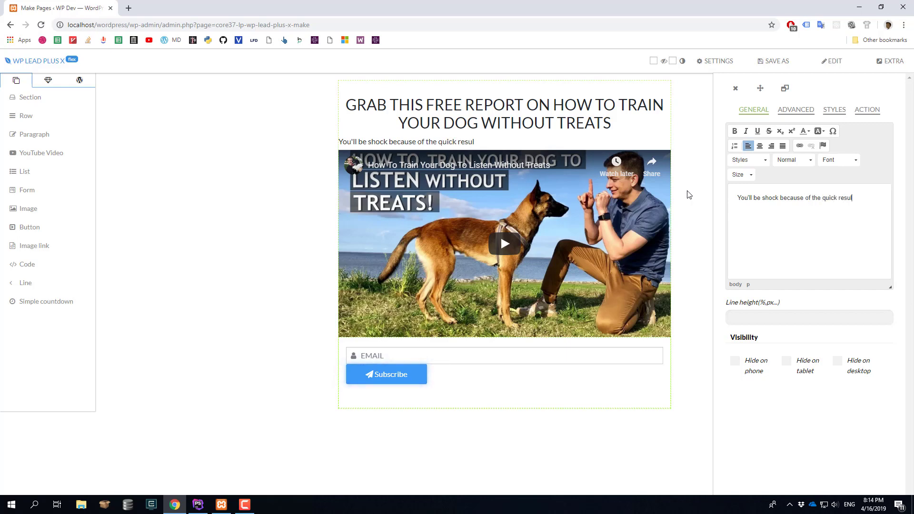
- Centre the second paragraph's text, set its font size to 24, and close the paragraph settings
key("ctrl+a")
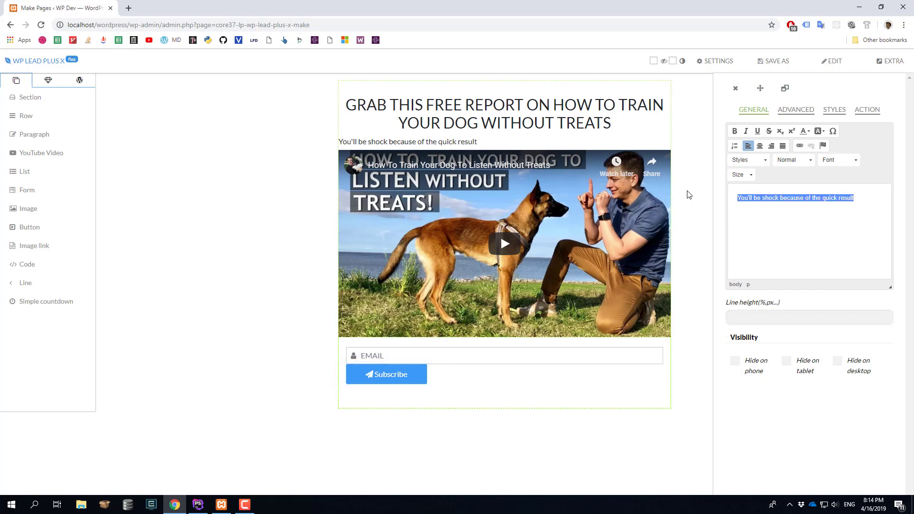
left_click(759, 147)
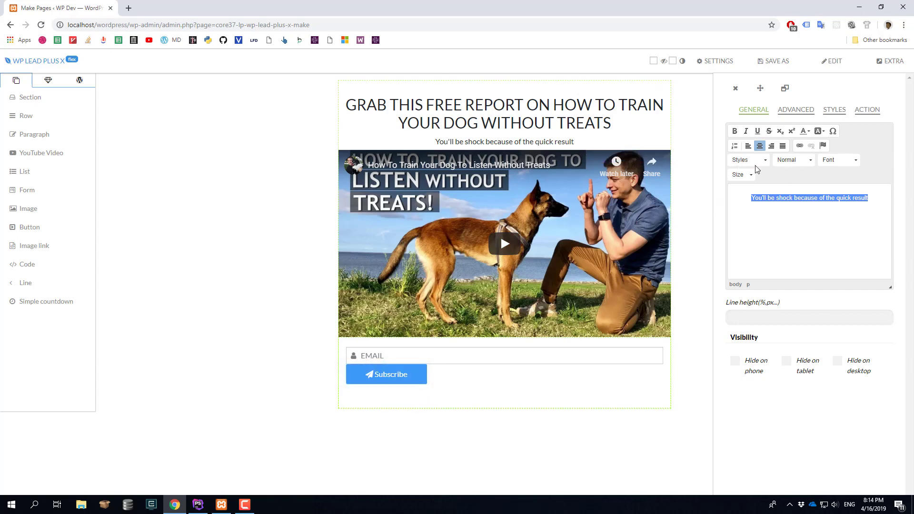
left_click(742, 175)
scroll(753, 240, "down", 5)
scroll(743, 240, "up", 2)
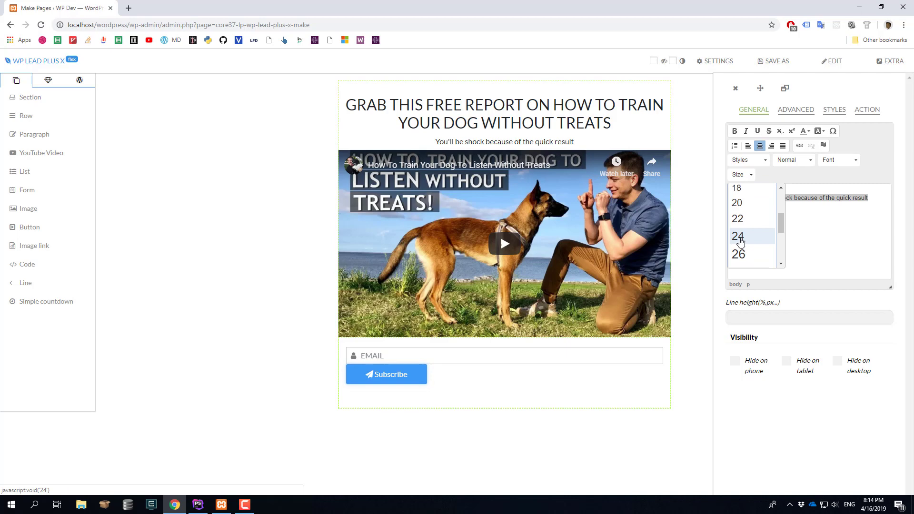
left_click(739, 238)
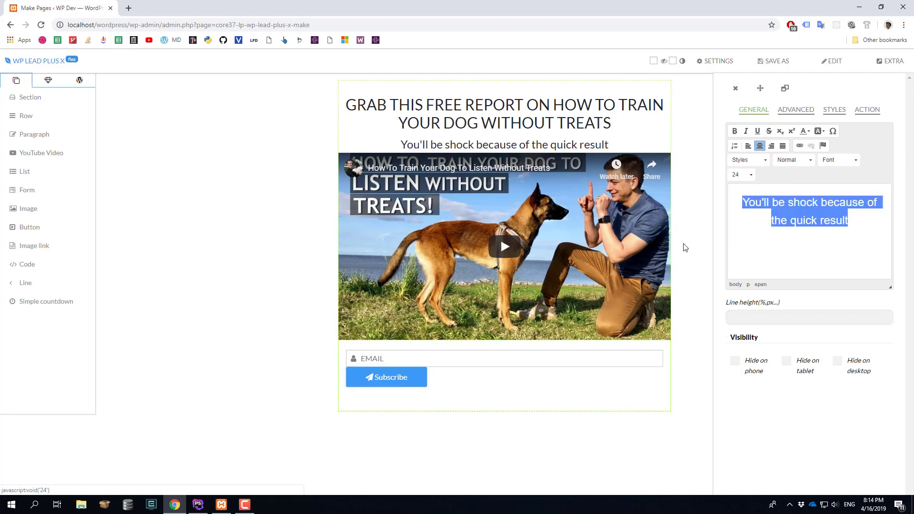
left_click(261, 204)
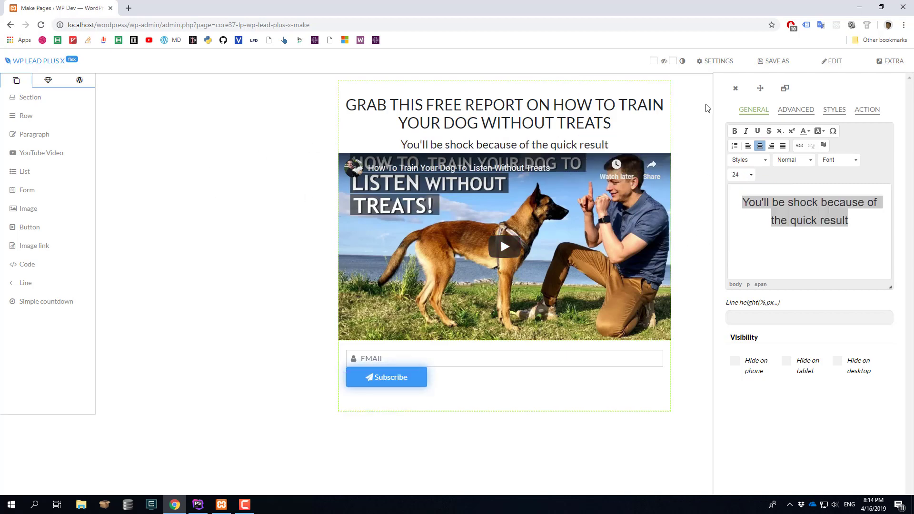
left_click(735, 89)
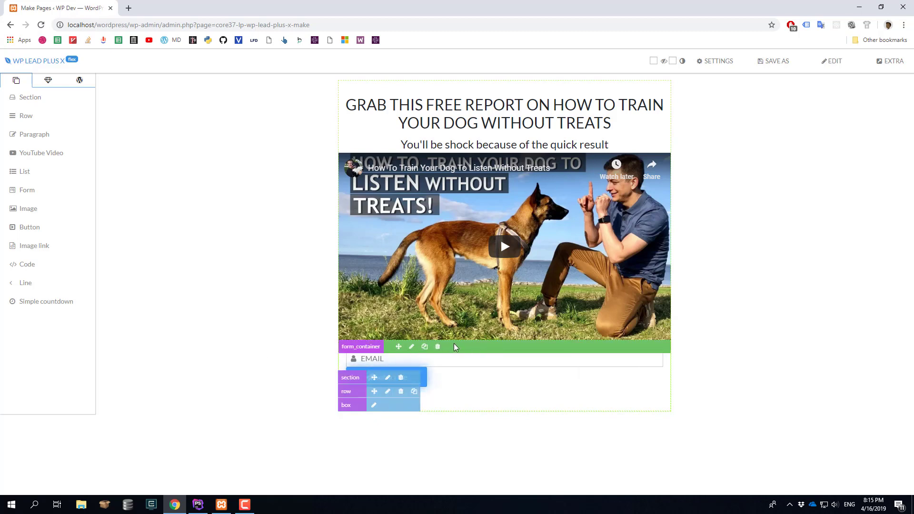
- Open the subscription form's settings, enlarge the form code box to examine the code, and close the settings
left_click(412, 350)
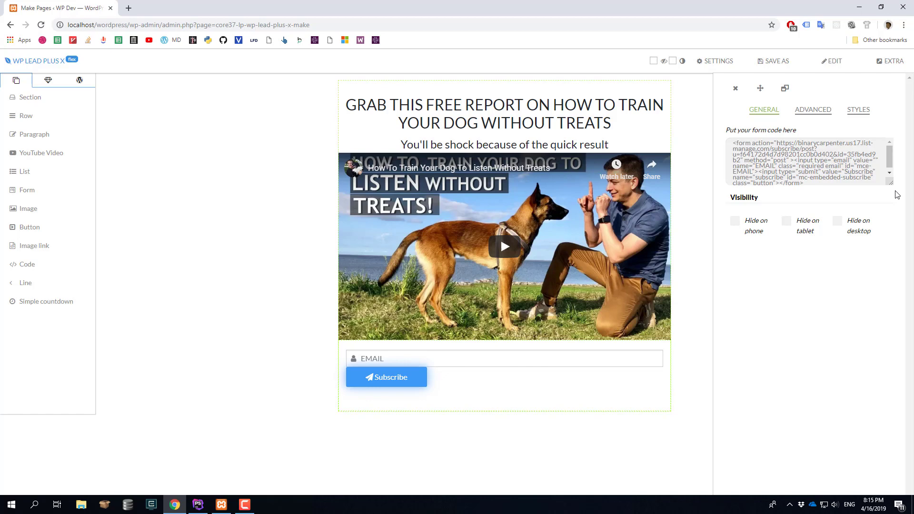
left_click_drag(889, 183, 890, 200)
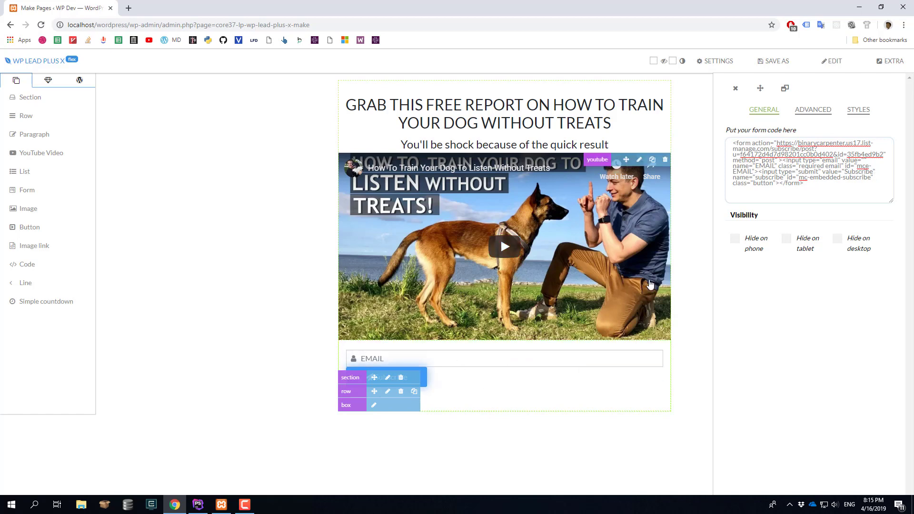
left_click(735, 88)
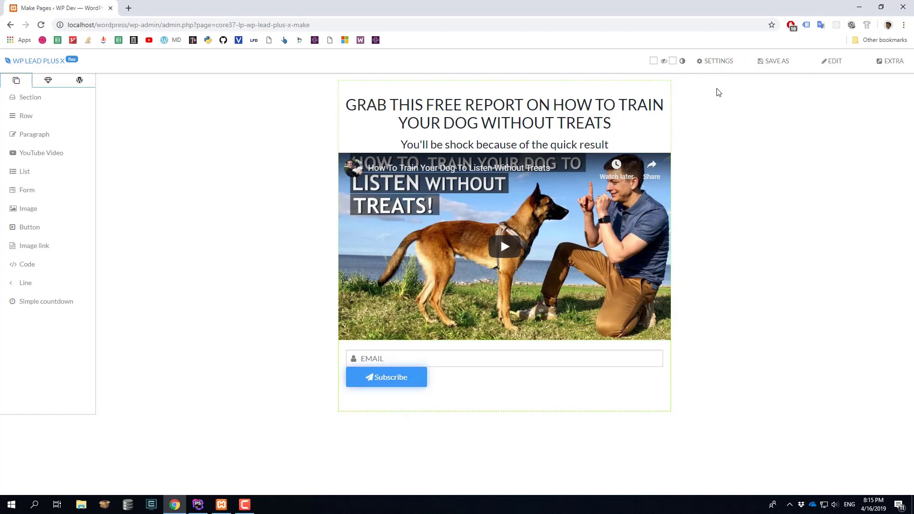
- Set the page title to "Free Dog Training Videos" in the page settings and close them
left_click(718, 62)
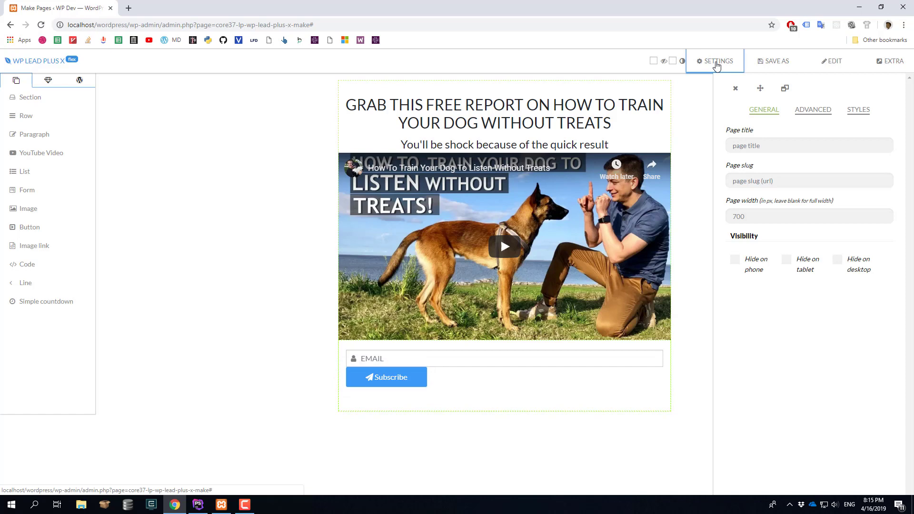
left_click(768, 151)
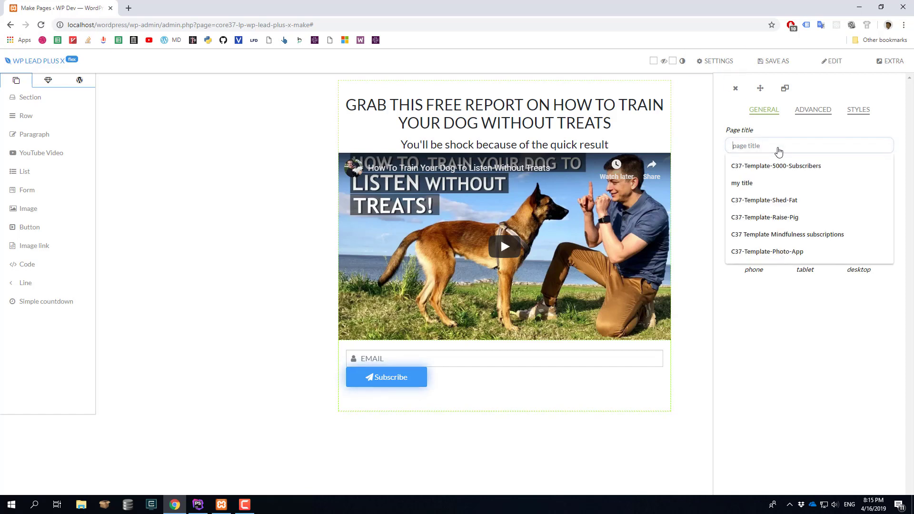
type("Free Dog Train")
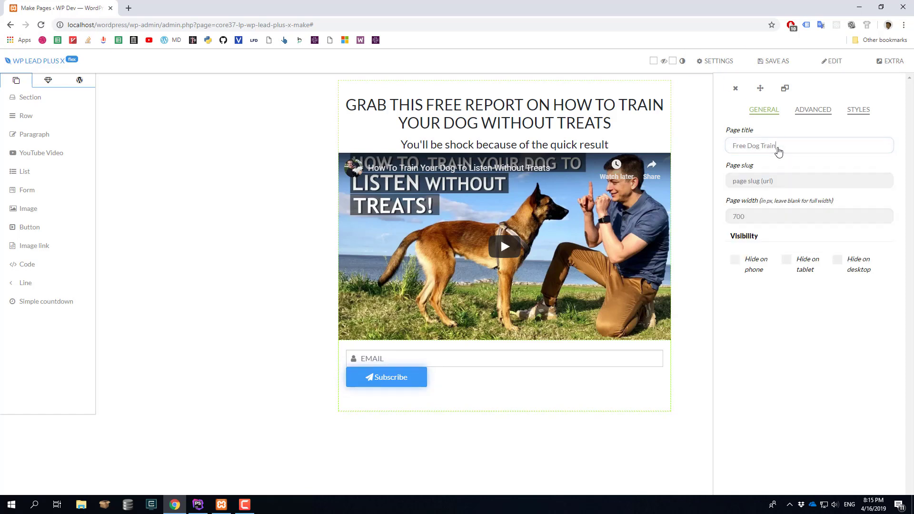
type("ing Videos")
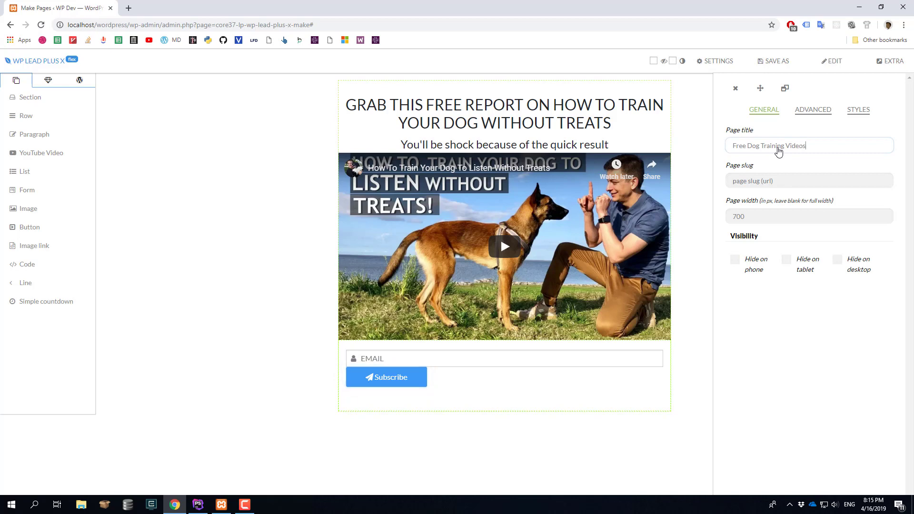
left_click(735, 90)
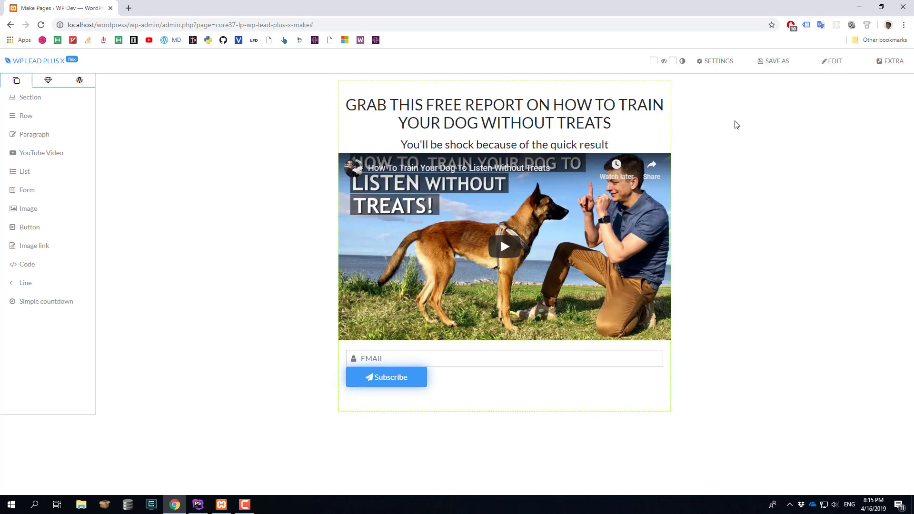
- Save the landing page as a new page and view the published version
left_click(772, 62)
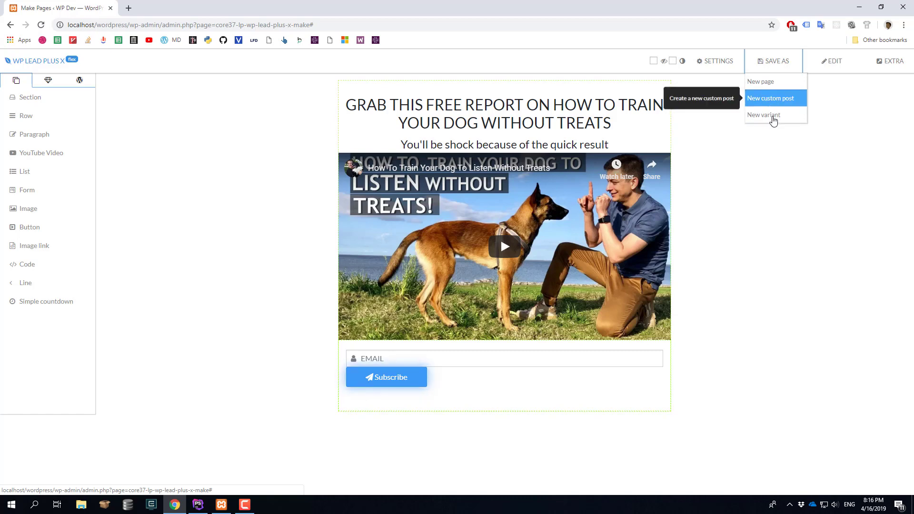
left_click(765, 83)
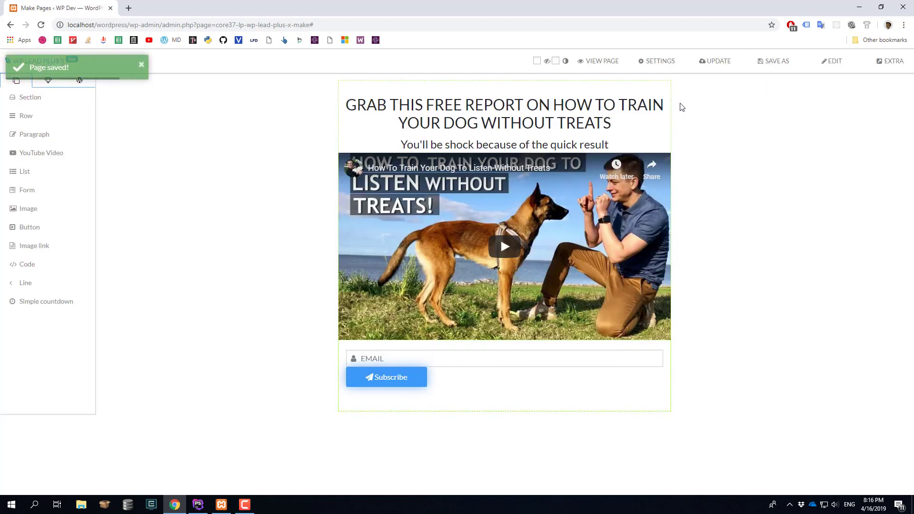
left_click(599, 61)
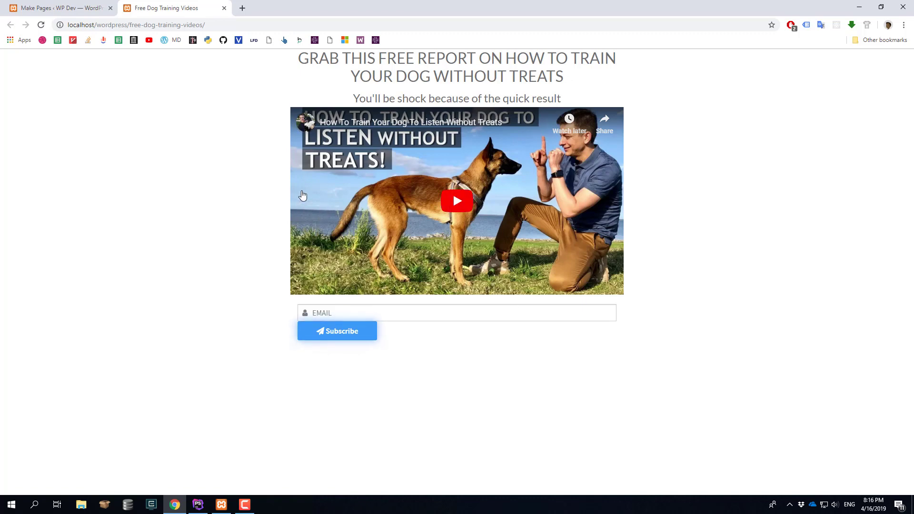
- Back in the page editor, set the row's desktop padding to 30 on all four sides
left_click(63, 4)
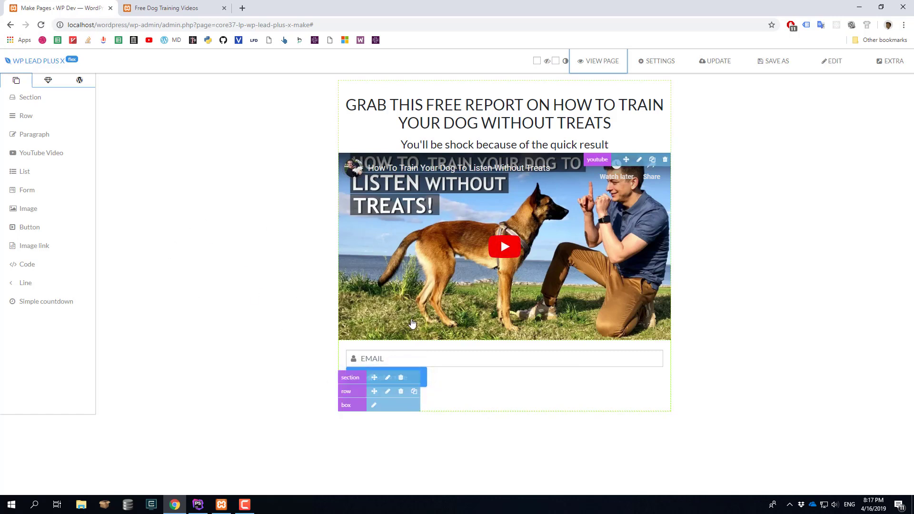
left_click(389, 393)
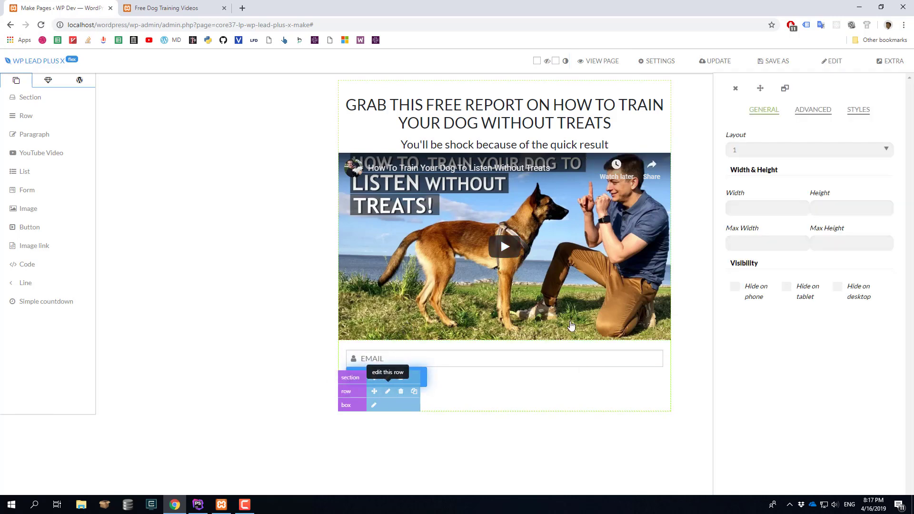
left_click(857, 115)
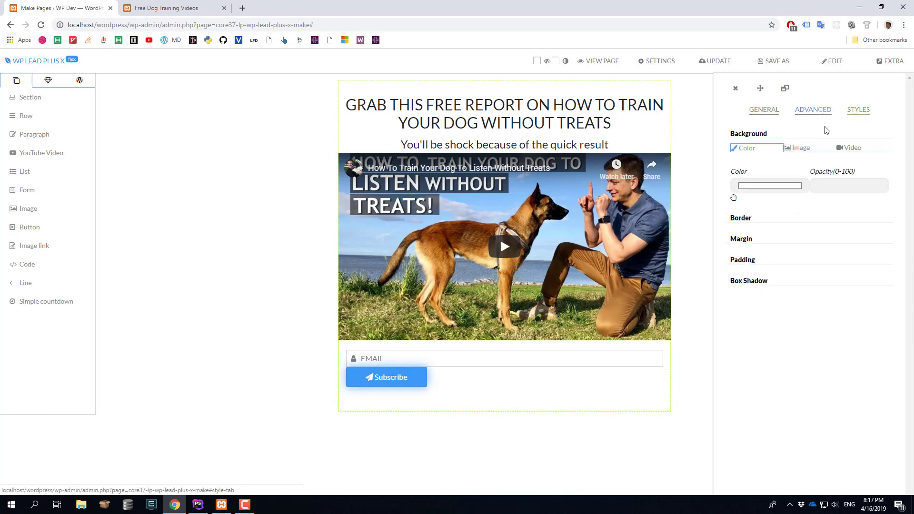
left_click(755, 261)
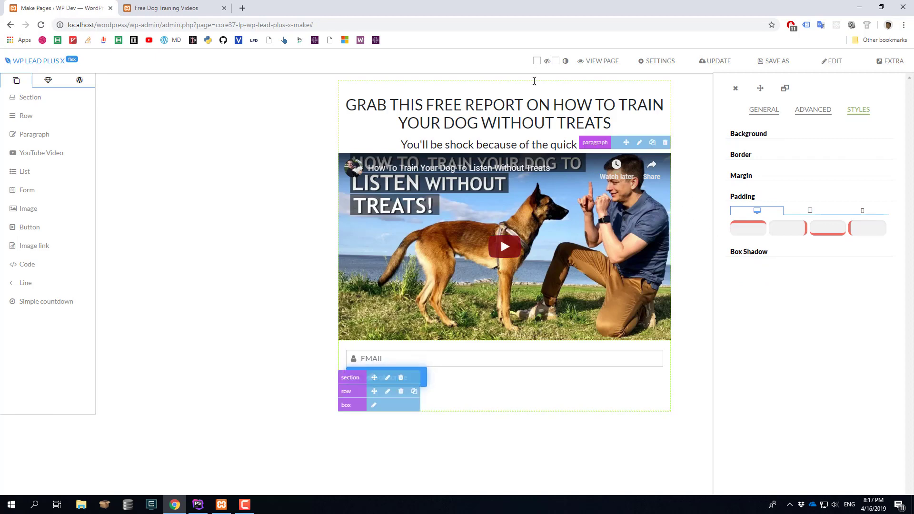
left_click(751, 233)
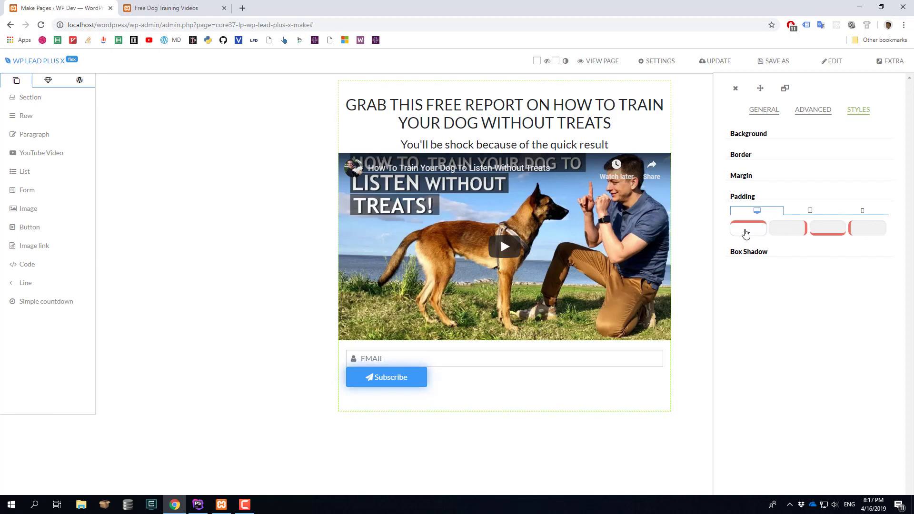
type("30")
key("Tab")
type("30")
key("Tab")
type("30")
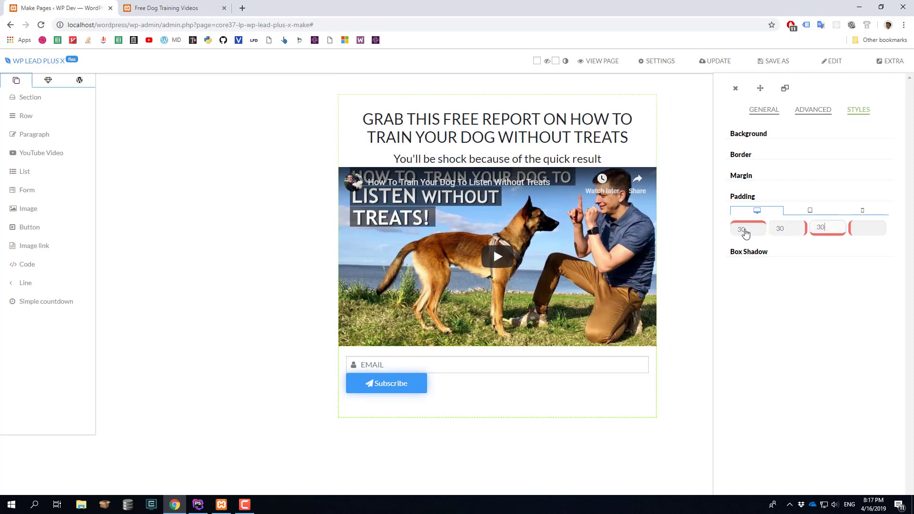
key("Tab")
type("30")
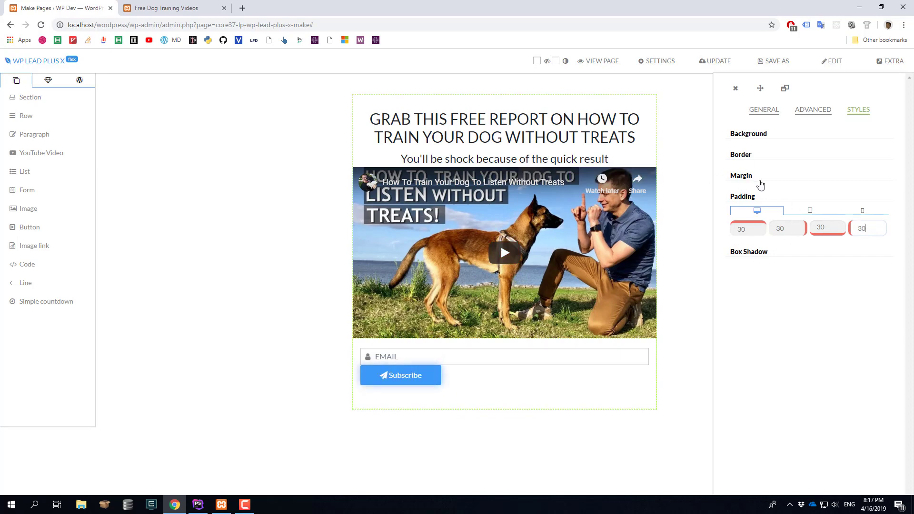
- Give the row a solid border with a corner radius of 10
left_click(751, 158)
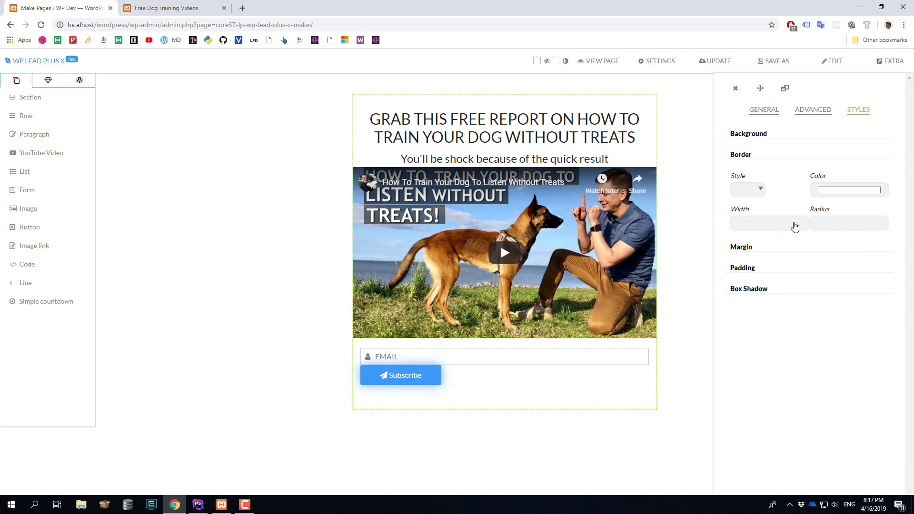
left_click(750, 189)
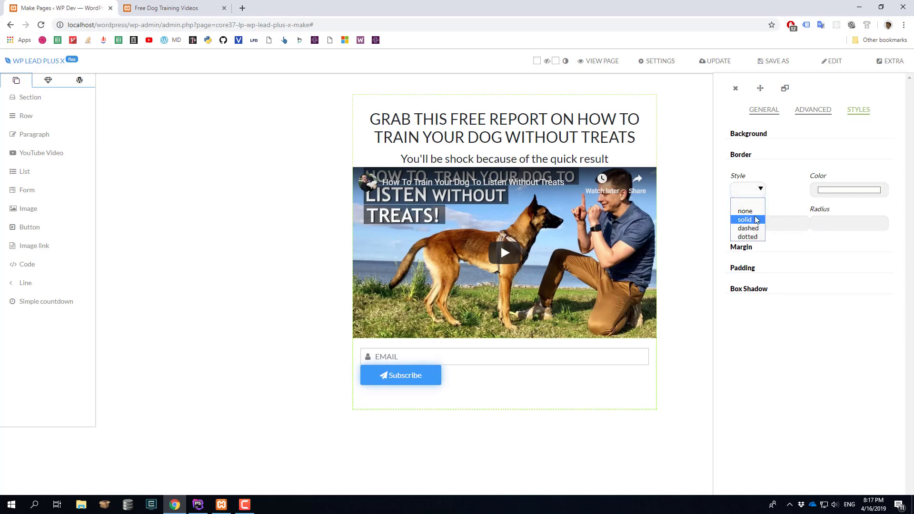
left_click(746, 218)
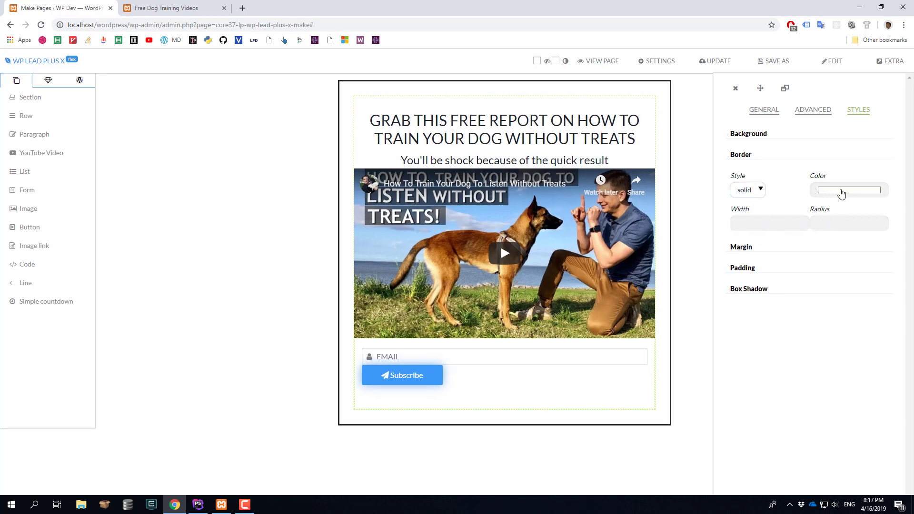
left_click(841, 224)
type("10")
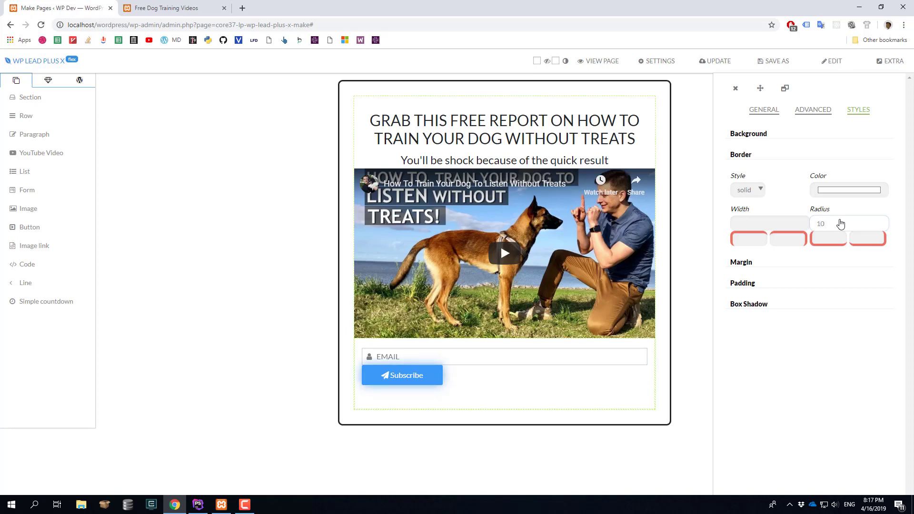
- Try a near-white colour (RGB 252, 254, 254) for the row's border
left_click(844, 190)
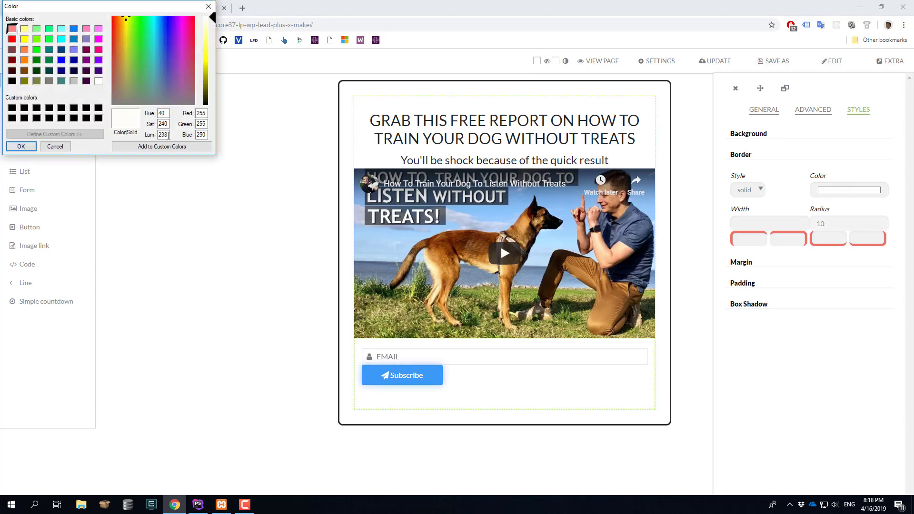
left_click_drag(112, 94, 149, 75)
left_click(29, 146)
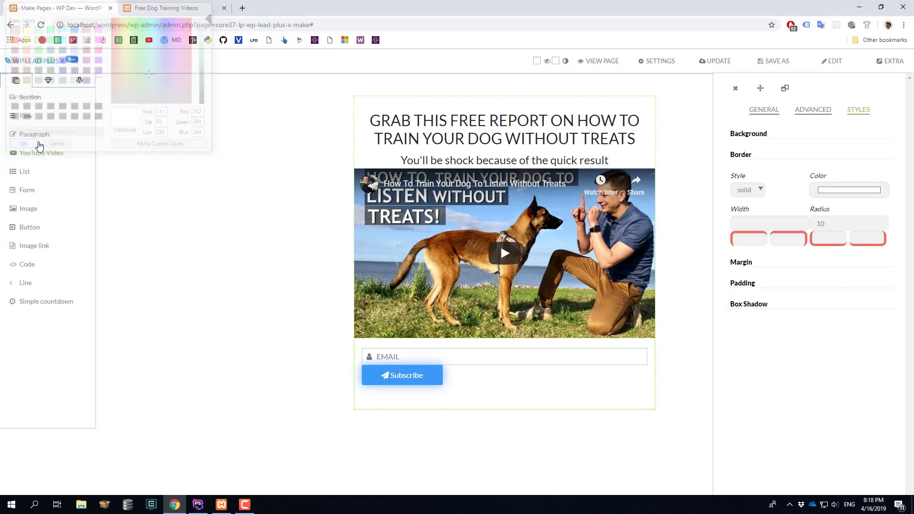
- Set the row's border colour to light purple, RGB 177, 170, 244
left_click(831, 190)
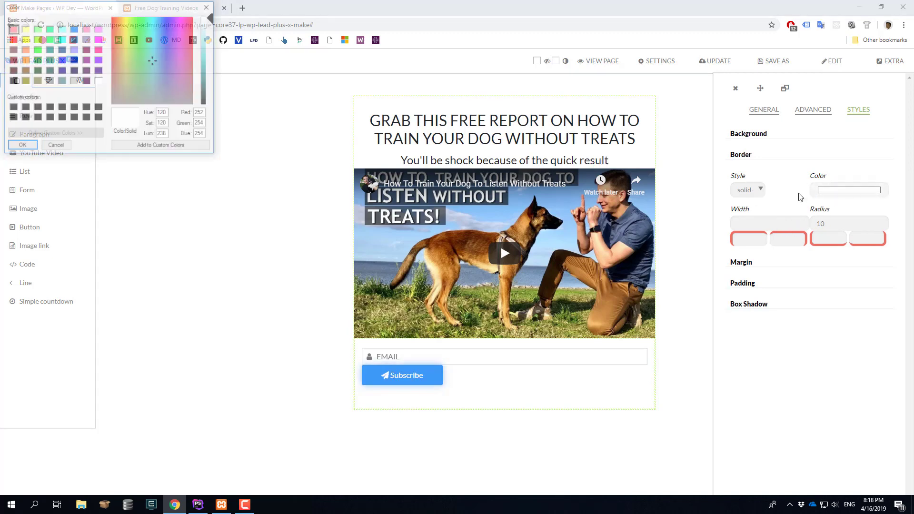
left_click(162, 49)
left_click(169, 36)
mouse_move(208, 33)
left_mouse_down()
mouse_move(202, 46)
mouse_move(212, 37)
left_mouse_up()
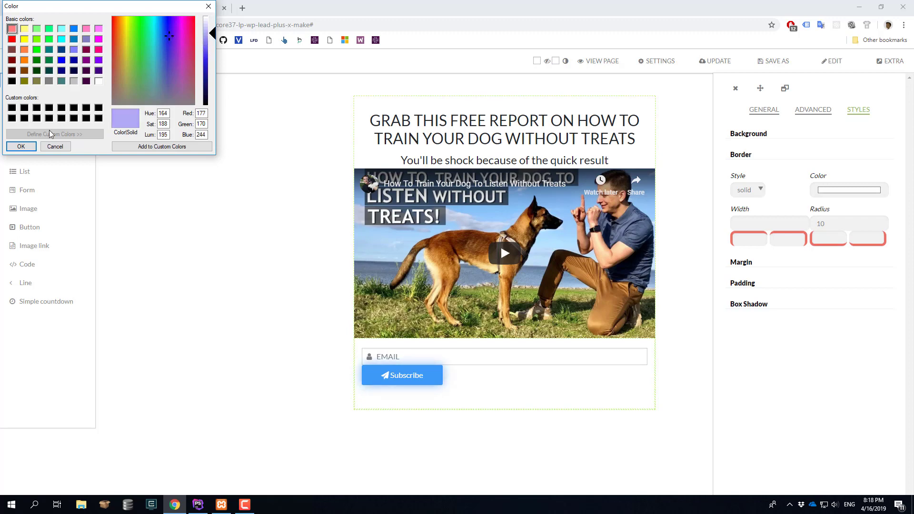
left_click(21, 146)
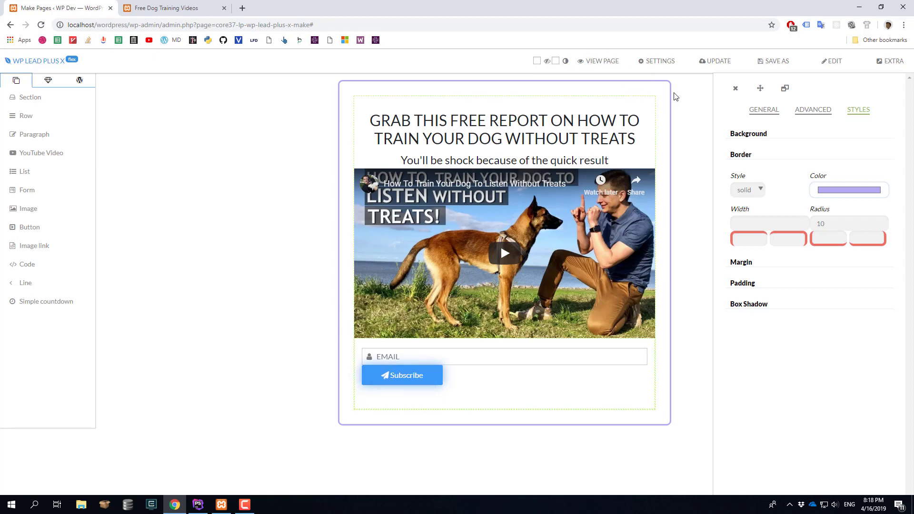
- Set the page width to 520 px in the page settings
left_click(657, 61)
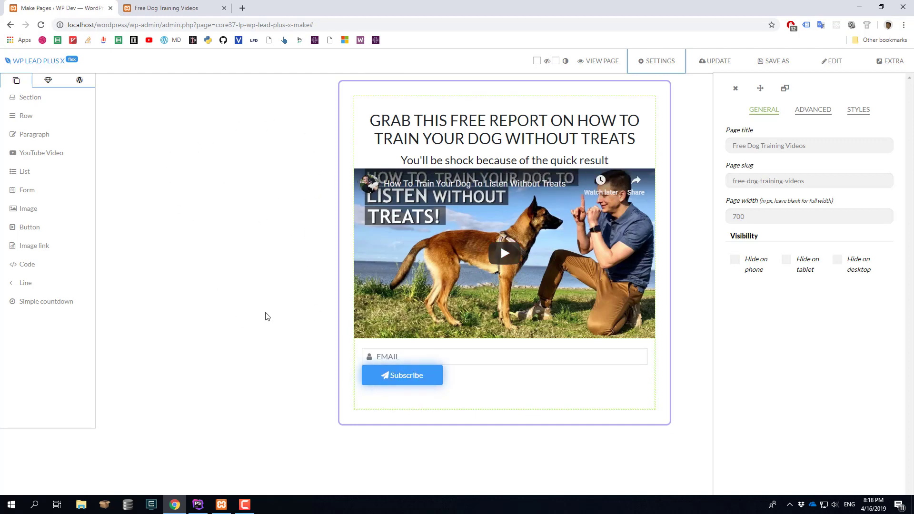
double_click(751, 219)
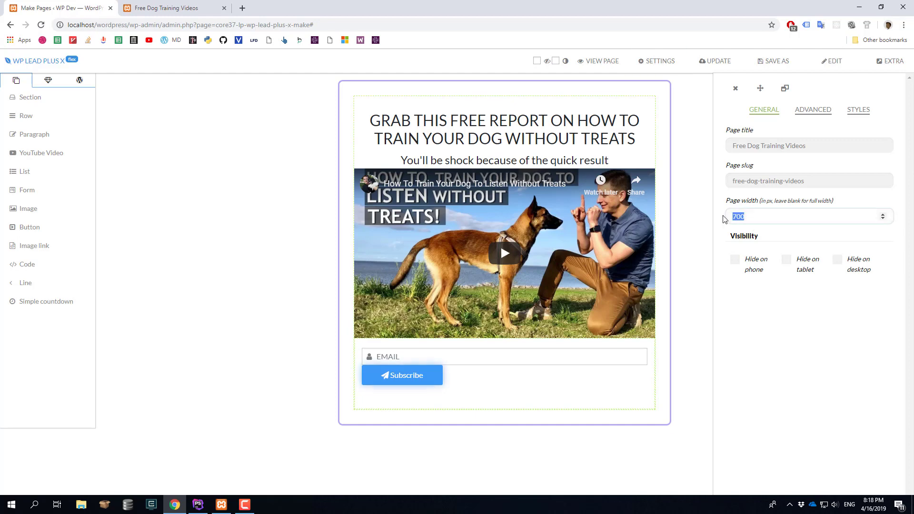
type("520")
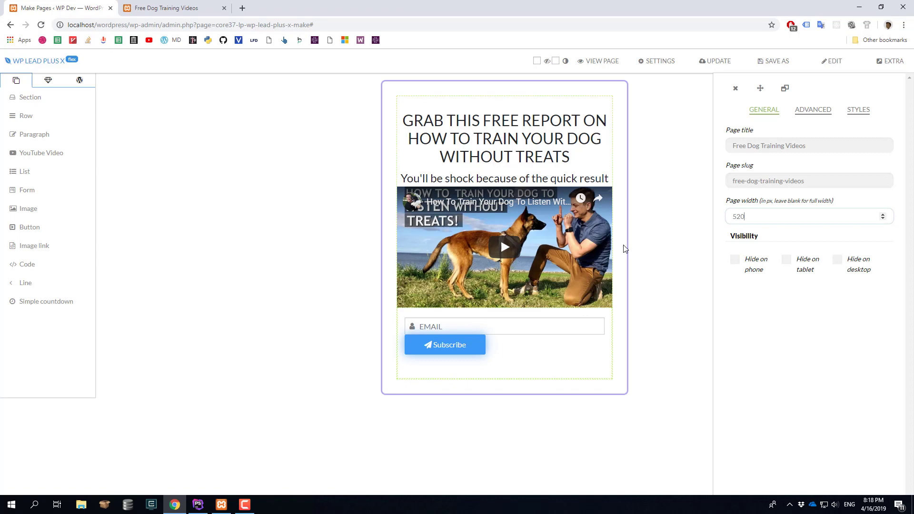
- Update the saved page and reload its published version to check the border and narrower width
left_click(715, 65)
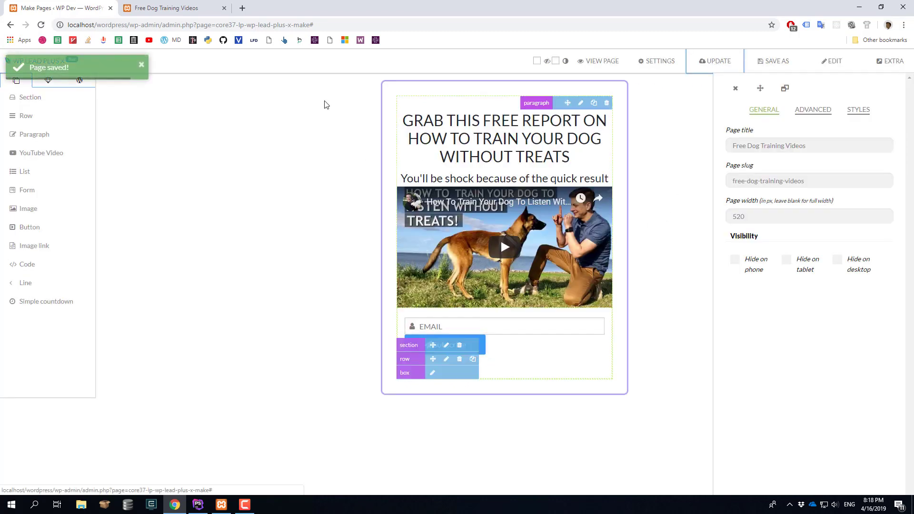
left_click(167, 8)
left_click(40, 25)
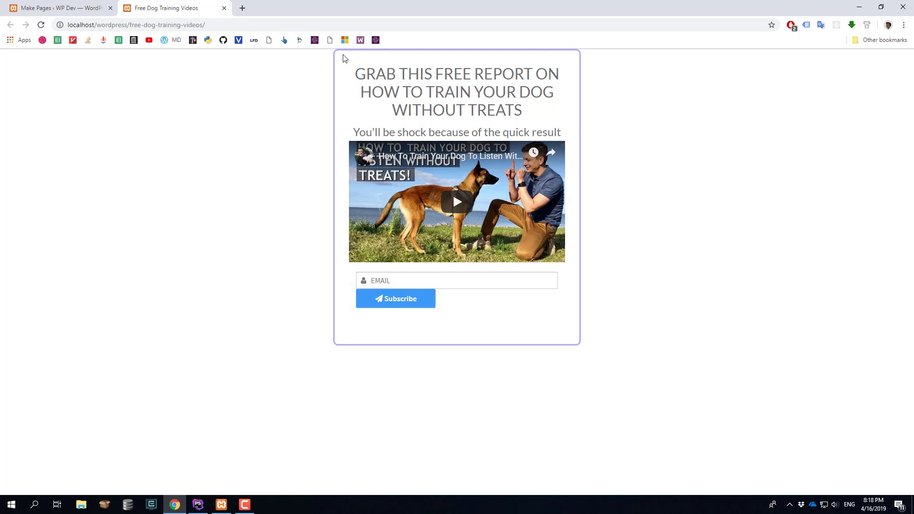
- Return to the page editor and set the row's desktop top margin to 50
left_click(74, 7)
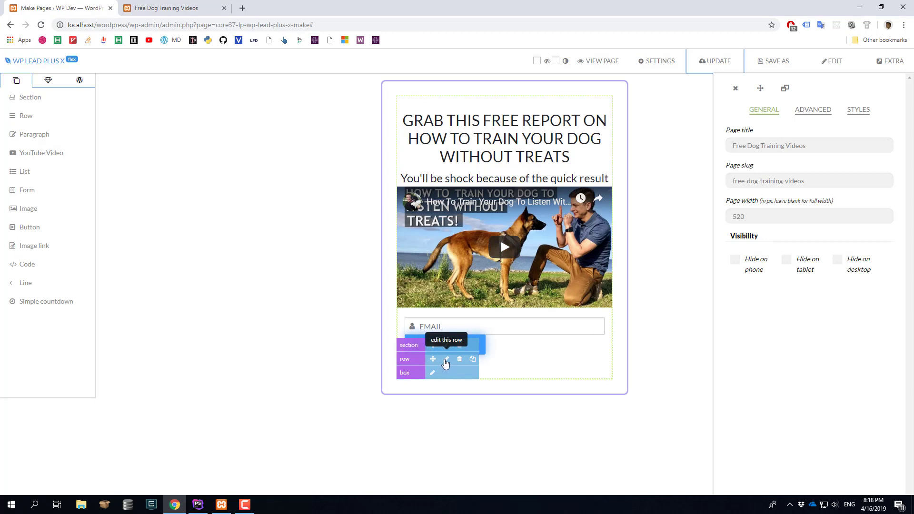
left_click(445, 362)
left_click(858, 112)
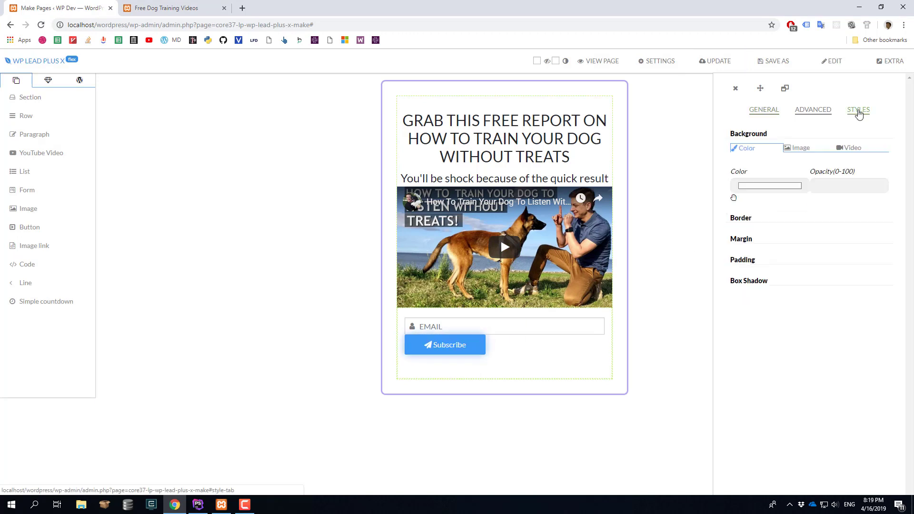
left_click(748, 241)
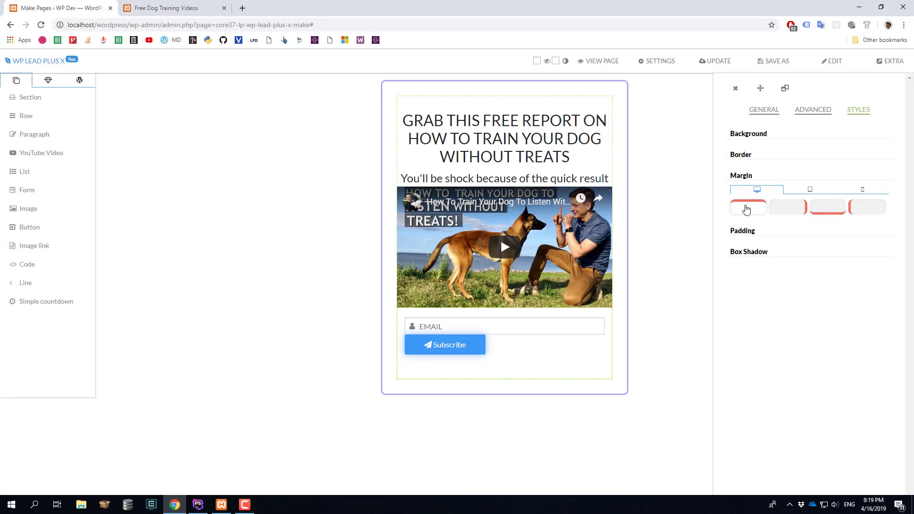
type("50")
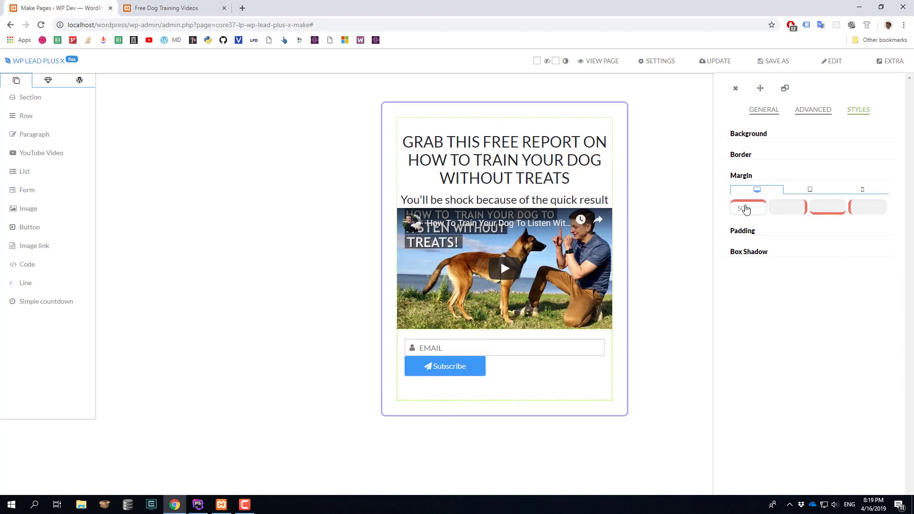
- Update the page again and reload the published version to check the new top margin
left_click(704, 65)
left_click(173, 8)
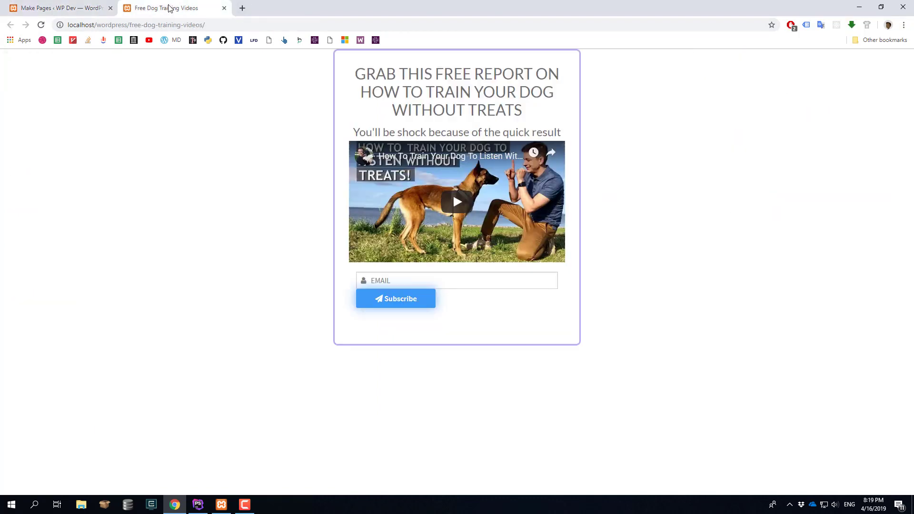
left_click(41, 25)
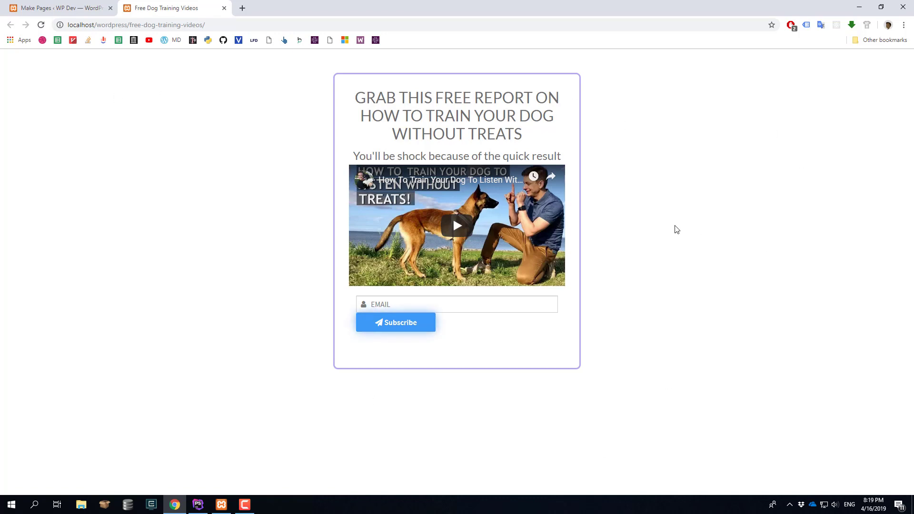
- Open the Pexels website in a new browser tab and search its photos for "green field"
left_click(242, 8)
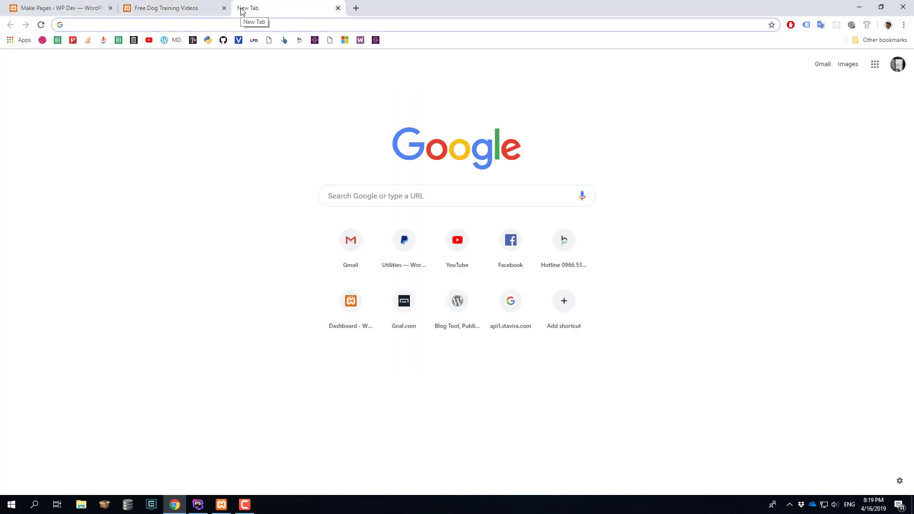
type("pex")
key("Return")
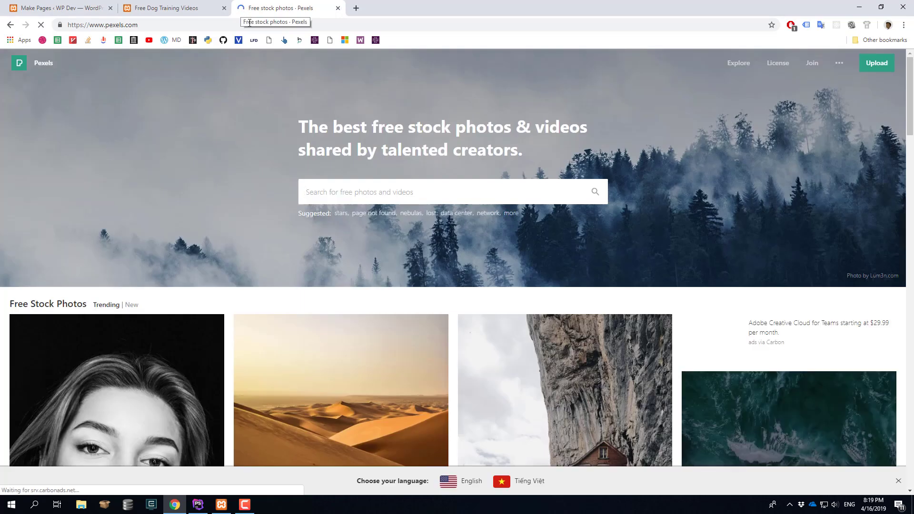
scroll(228, 177, "down", 2)
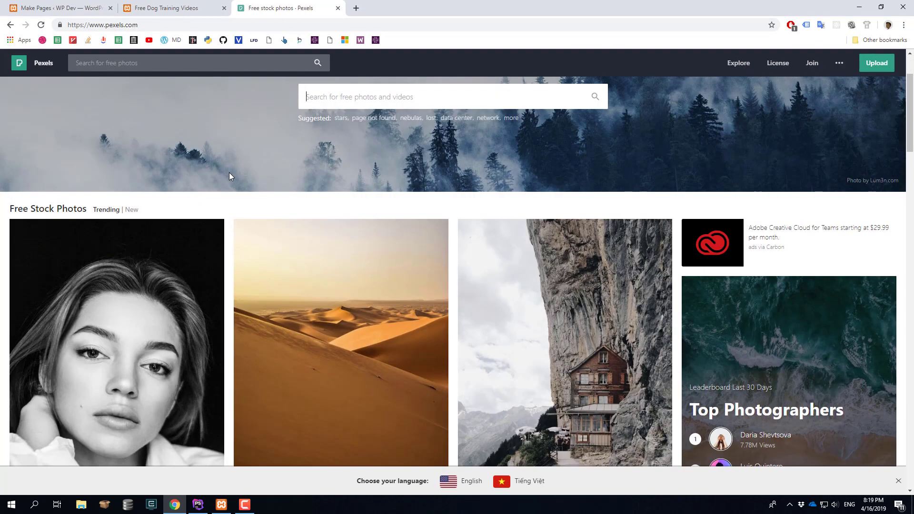
scroll(229, 176, "up", 2)
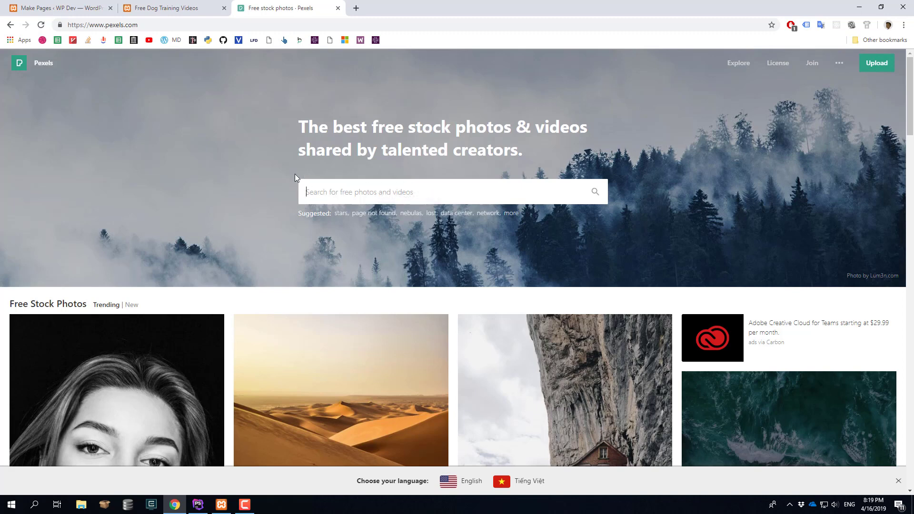
left_click(340, 190)
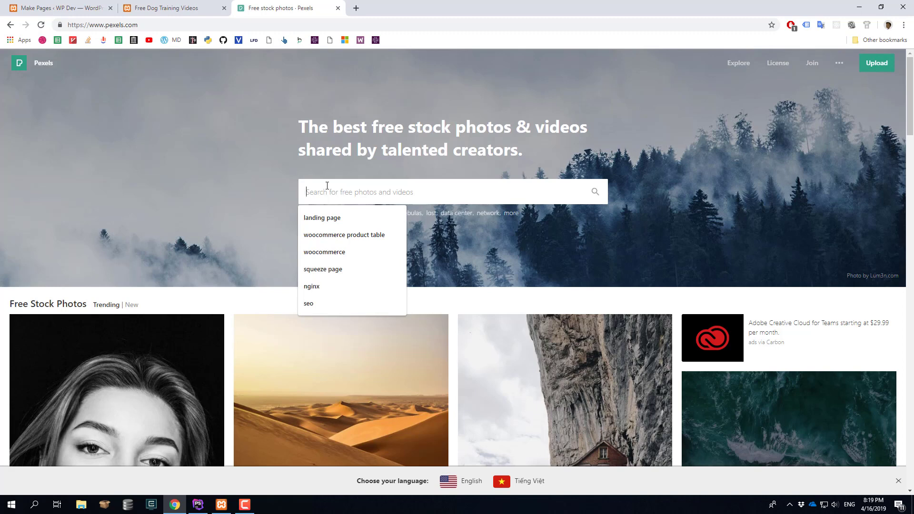
type("green field")
key("Return")
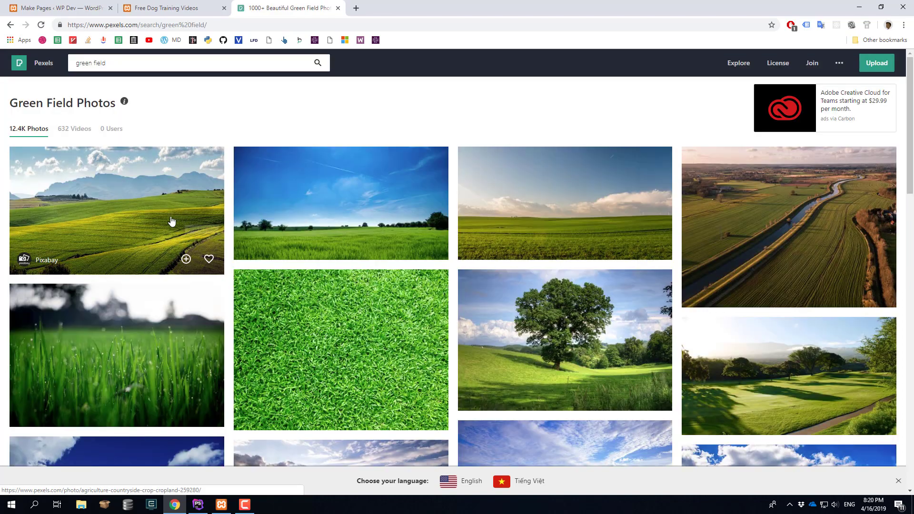
- Download the first green field photo, with rolling hills and mountains, in the Small (640 x 381) size
scroll(119, 210, "down", 4)
scroll(119, 215, "up", 2)
scroll(122, 205, "down", 2)
scroll(116, 199, "up", 4)
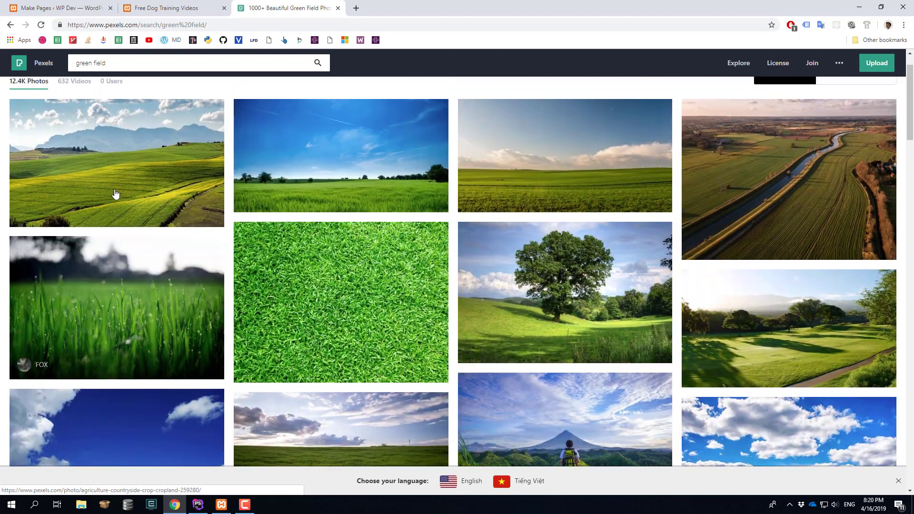
left_click(132, 230)
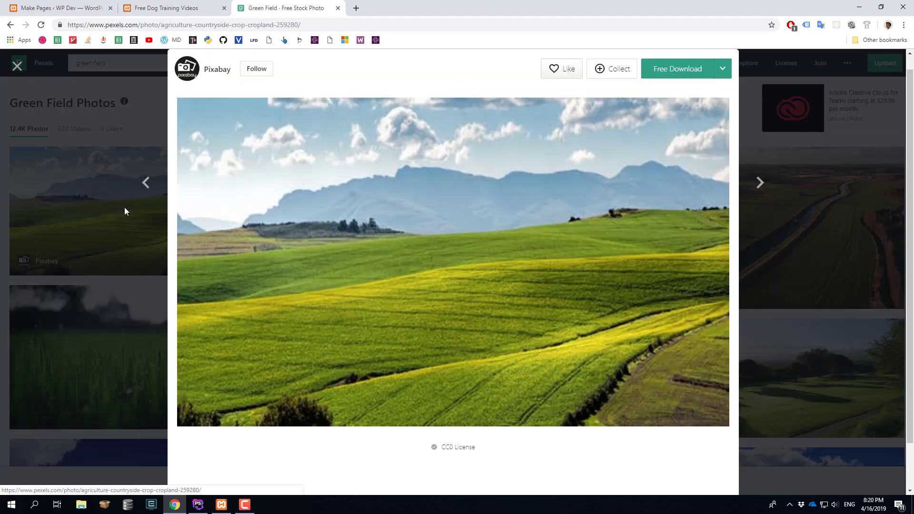
left_click(721, 70)
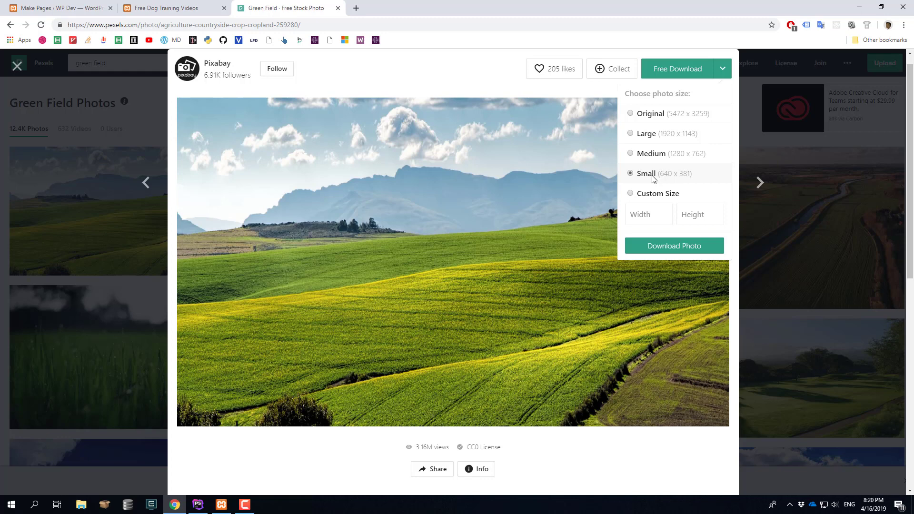
left_click(583, 213)
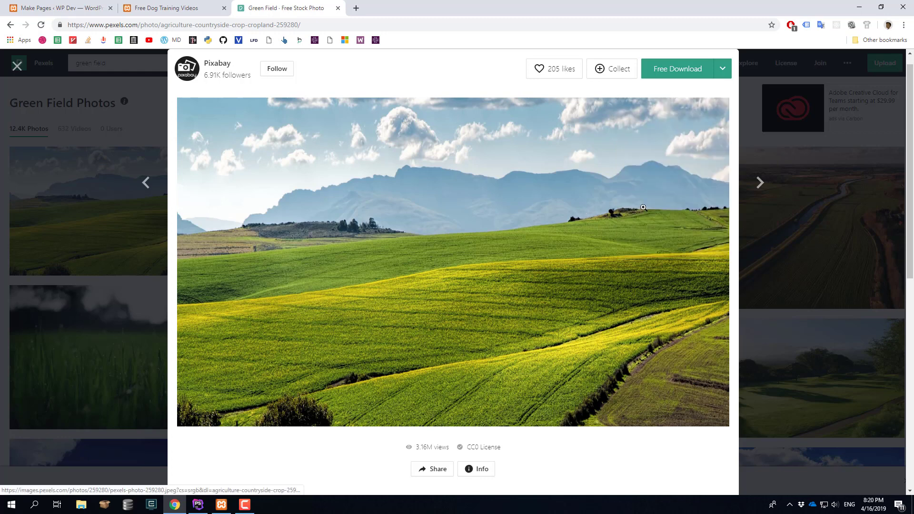
left_click(722, 70)
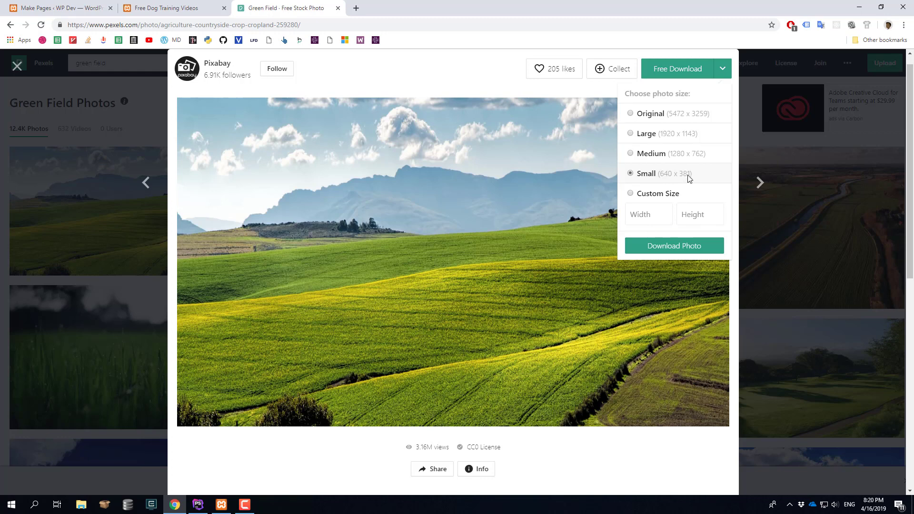
left_click(630, 153)
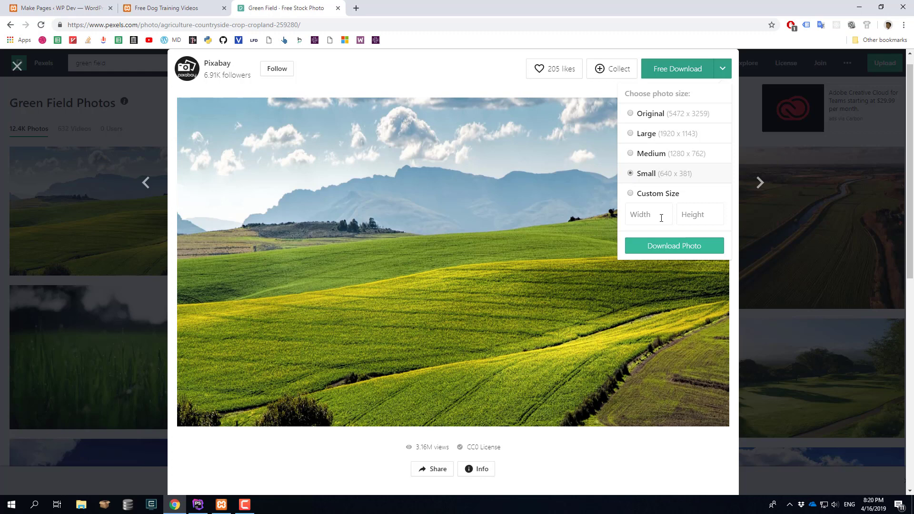
left_click(682, 247)
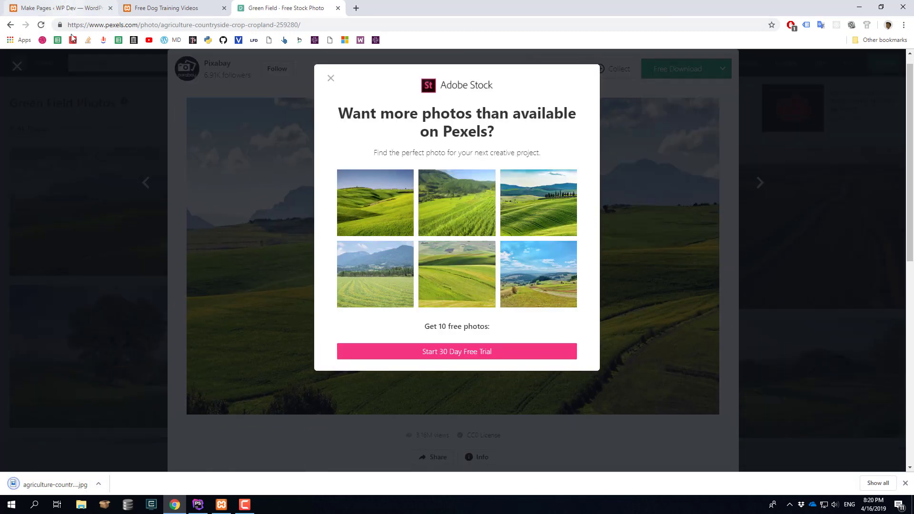
- Return to the page editor and open the image picker for the page's background in the page settings
left_click(62, 8)
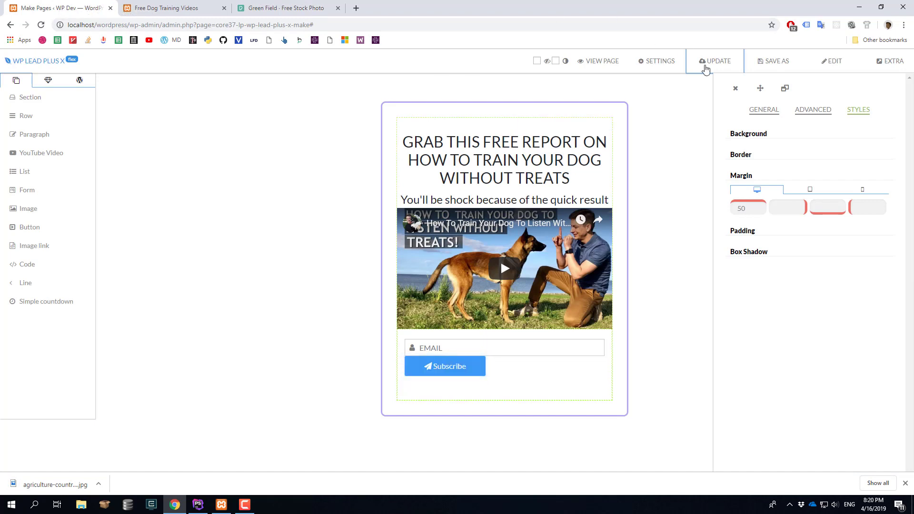
left_click(663, 63)
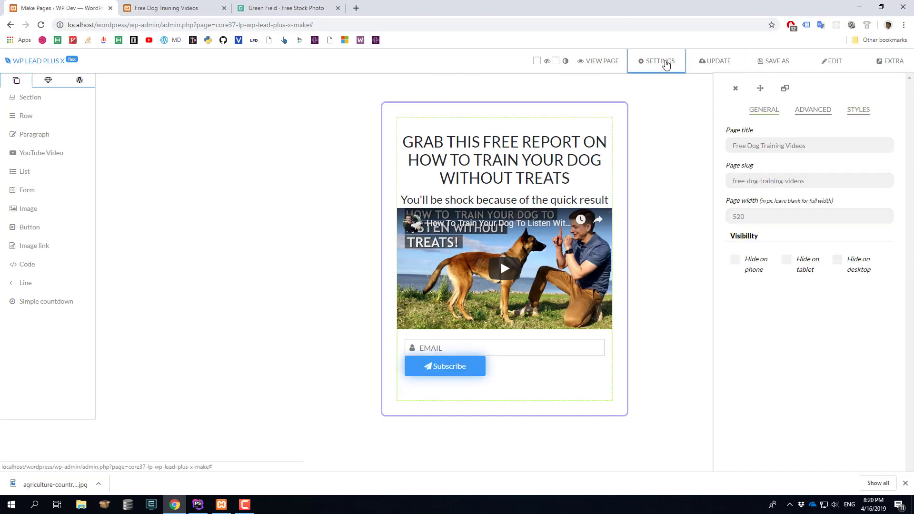
left_click(858, 110)
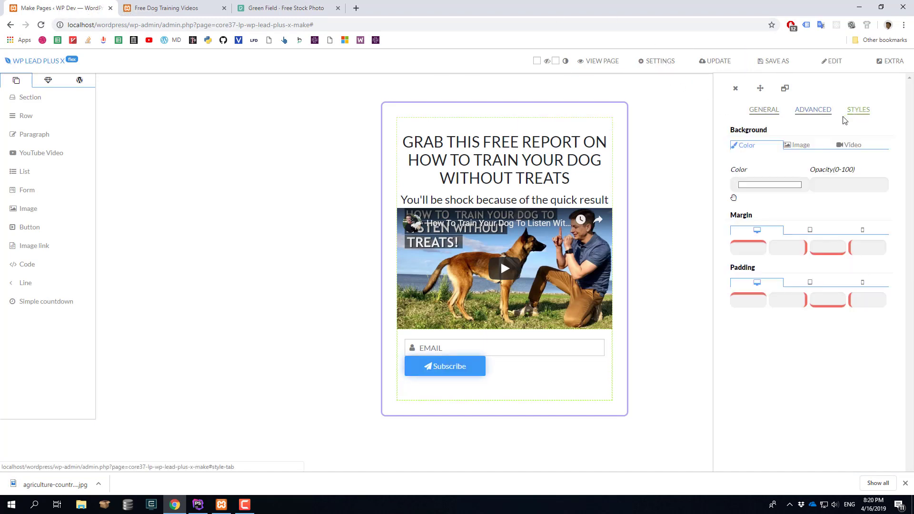
left_click(801, 146)
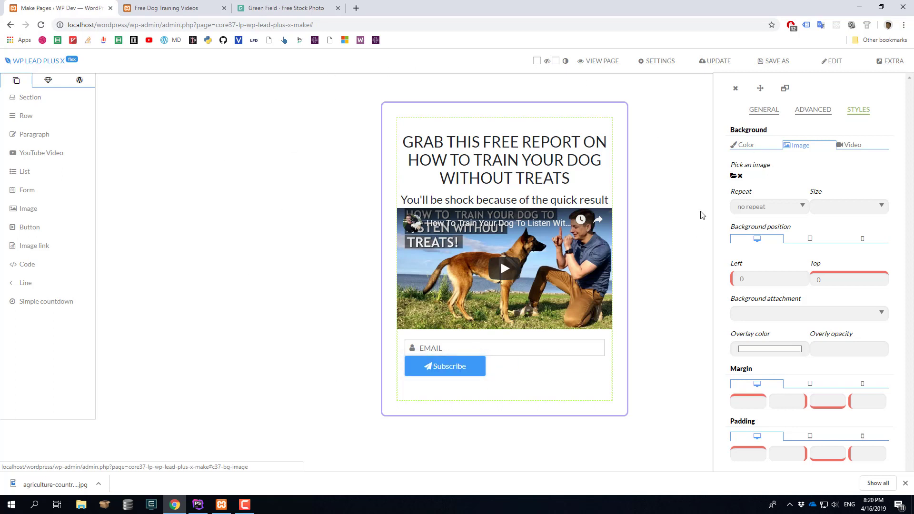
left_click(733, 177)
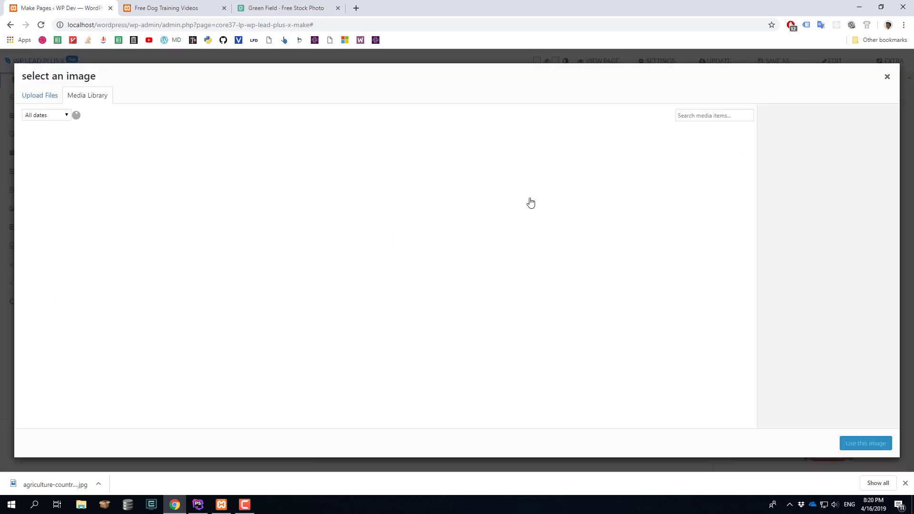
- Upload "agriculture-countryside-crop-259280 (1).jpg" from the Downloads folder and use it as the page's background image
left_click(35, 95)
left_click(466, 261)
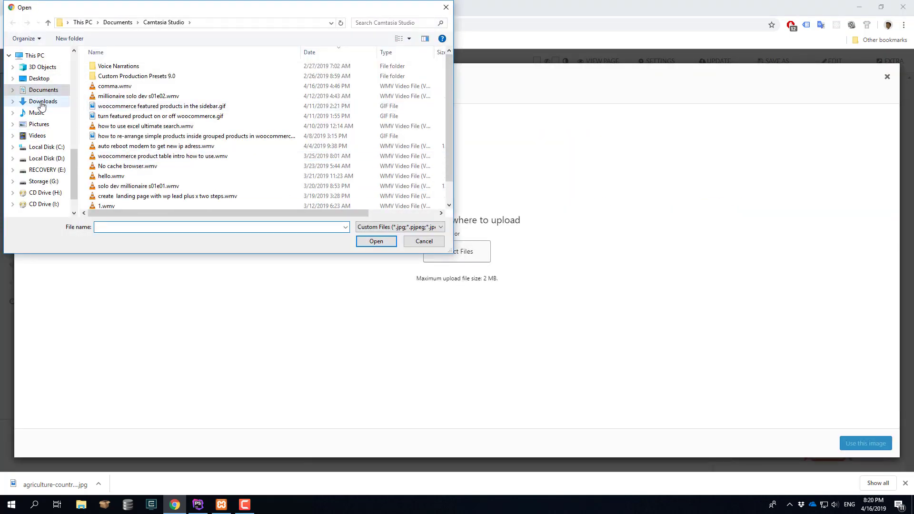
left_click(40, 80)
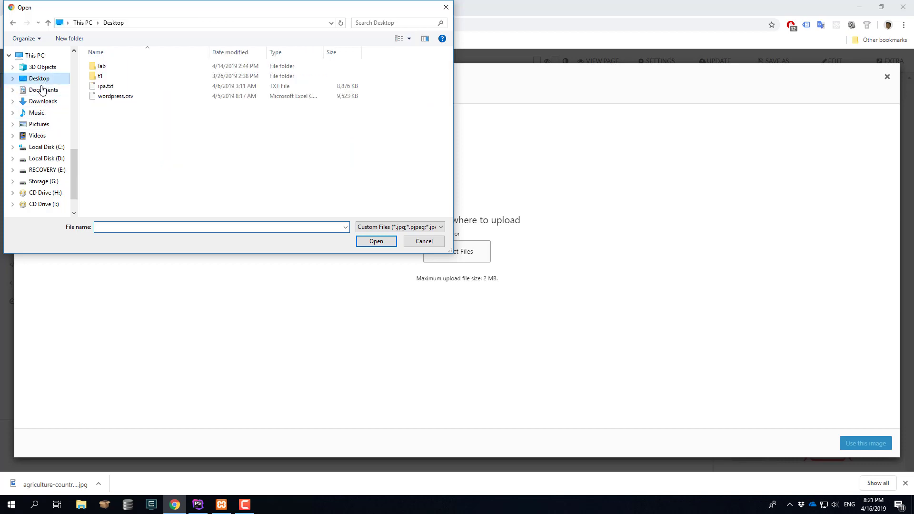
left_click(46, 100)
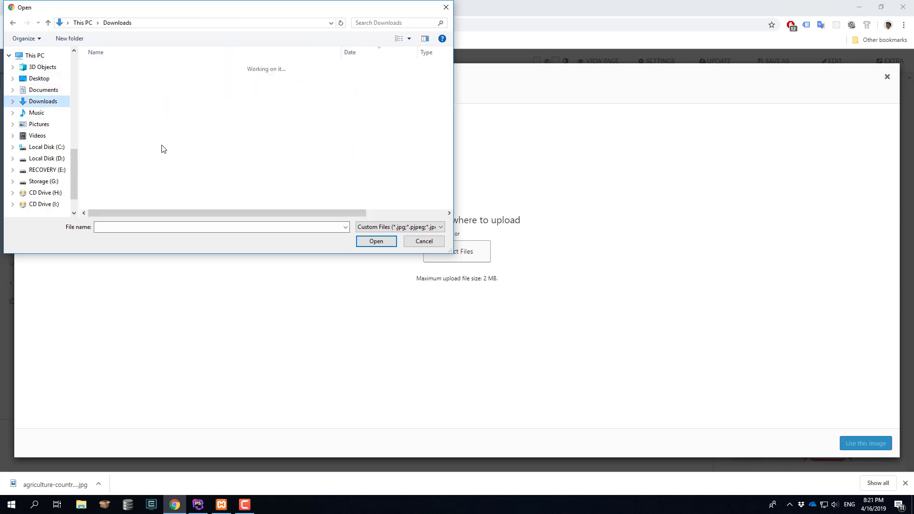
scroll(148, 171, "down", 4)
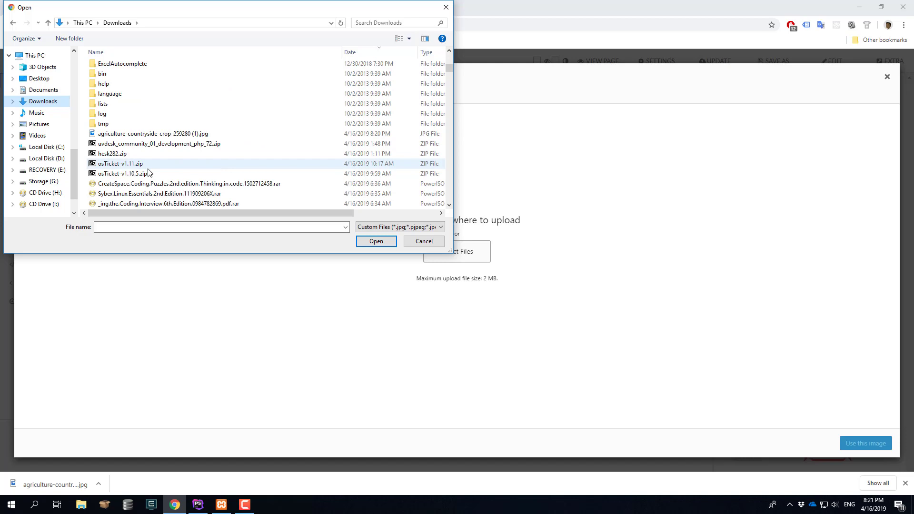
double_click(153, 134)
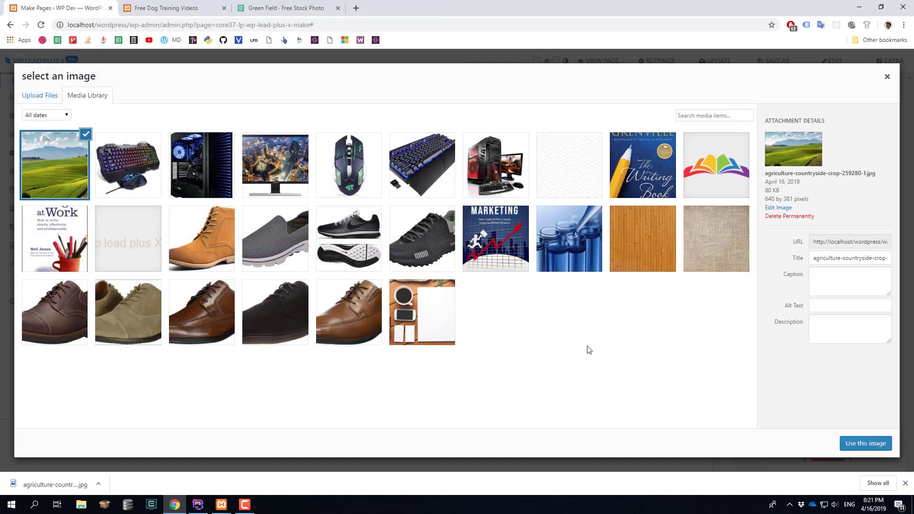
left_click(865, 443)
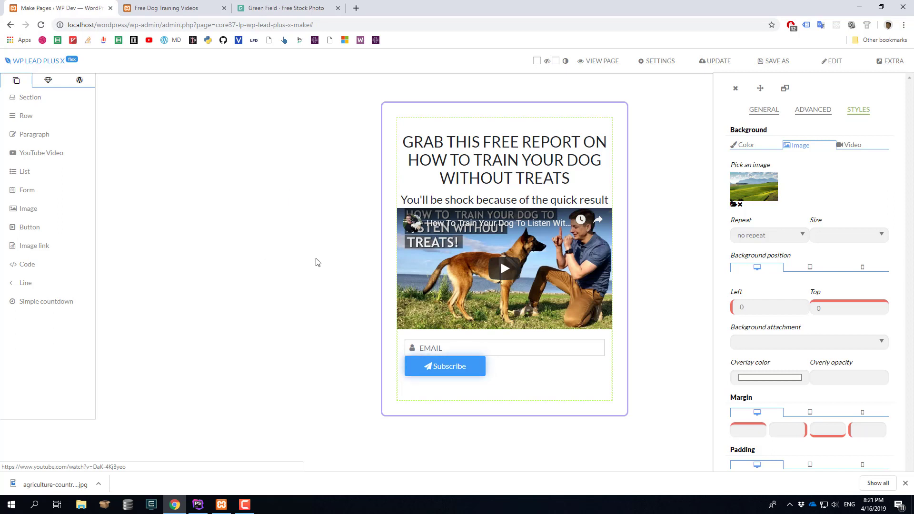
- Set the page background image to no repeat with the size cover
left_click(779, 237)
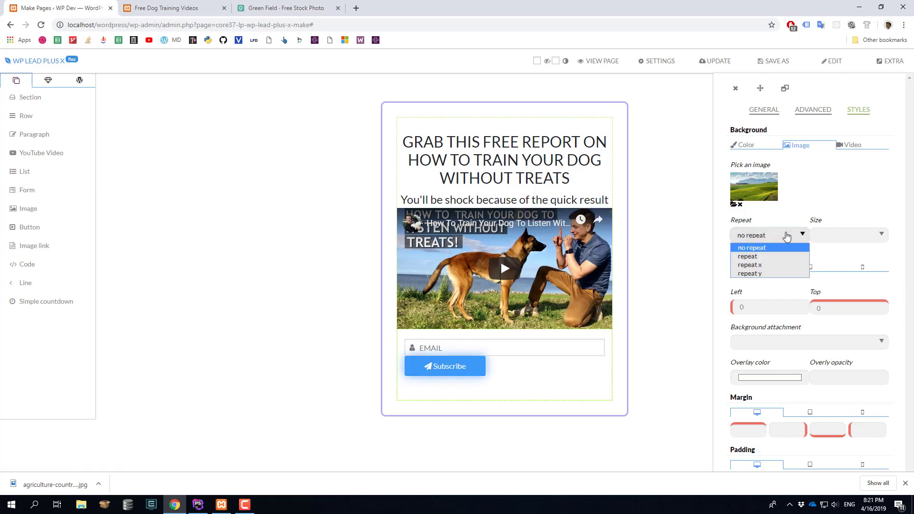
left_click(755, 251)
left_click(851, 235)
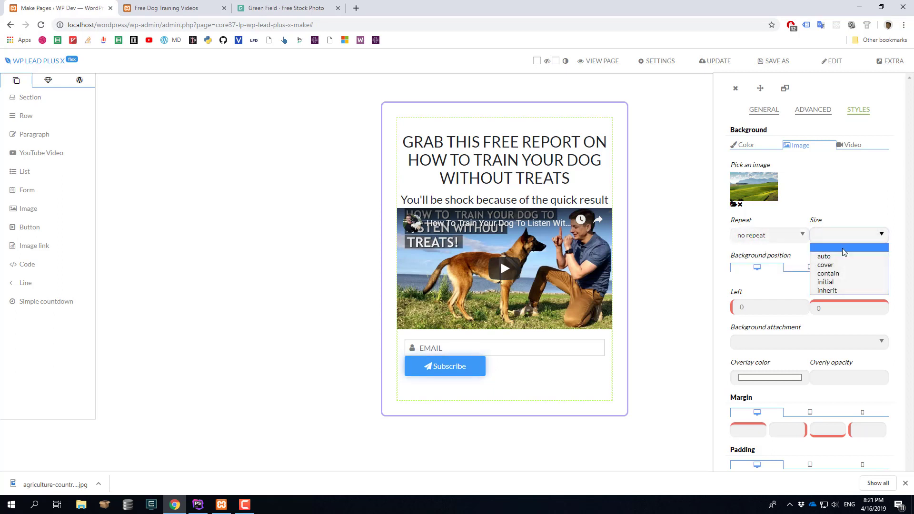
left_click(827, 264)
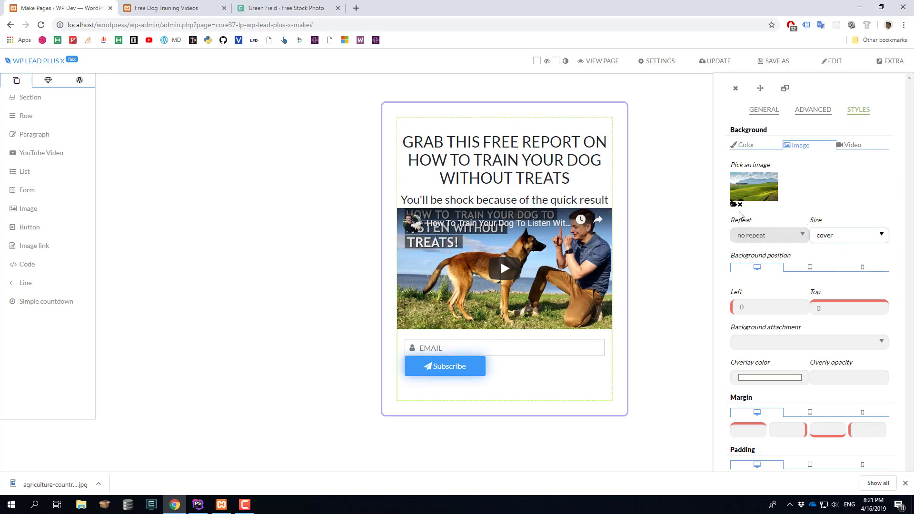
- Update the page, reload its published version to check the background image, and dismiss the browser's download bar
left_click(713, 63)
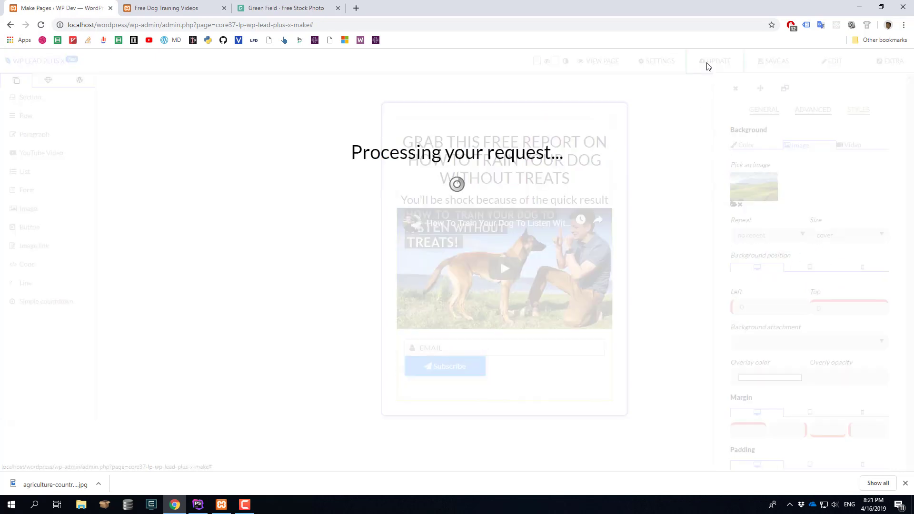
left_click(171, 8)
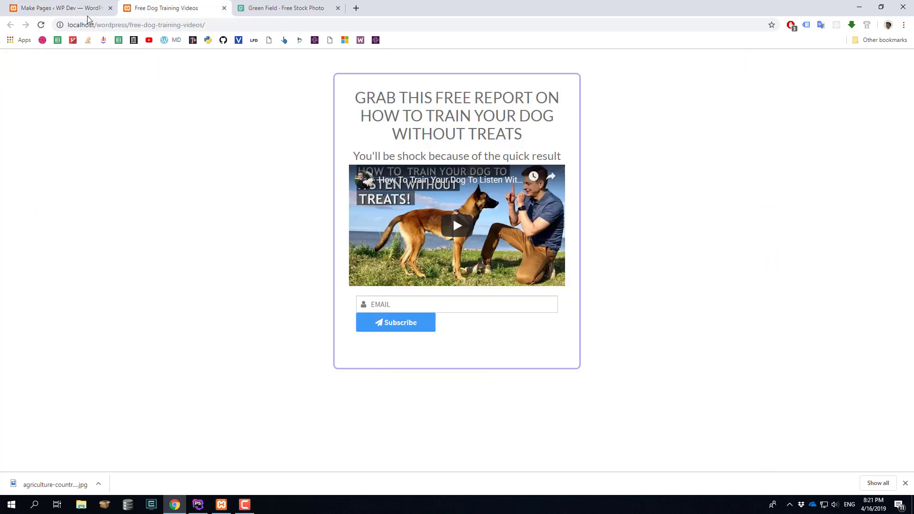
left_click(41, 25)
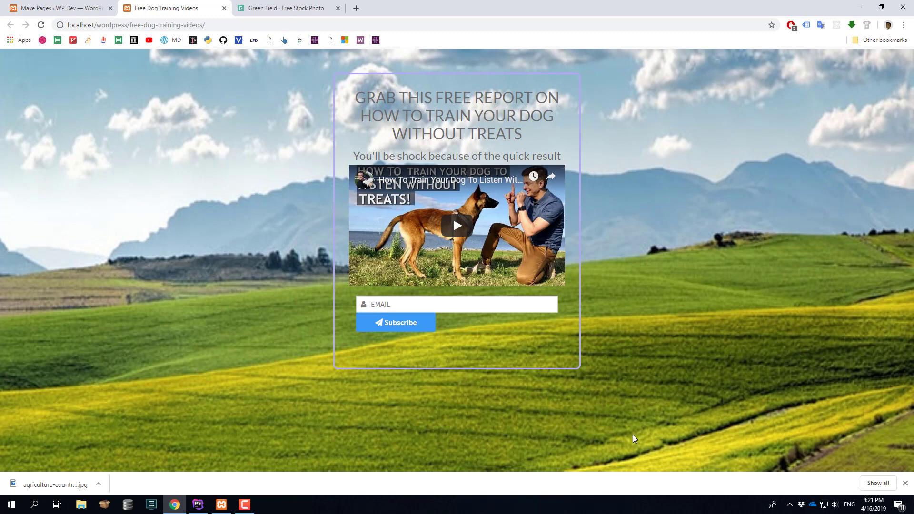
left_click(905, 484)
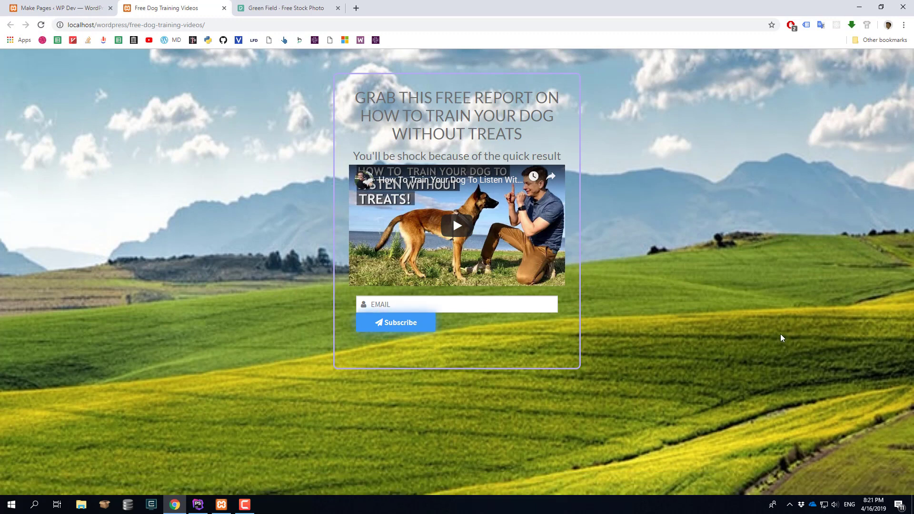
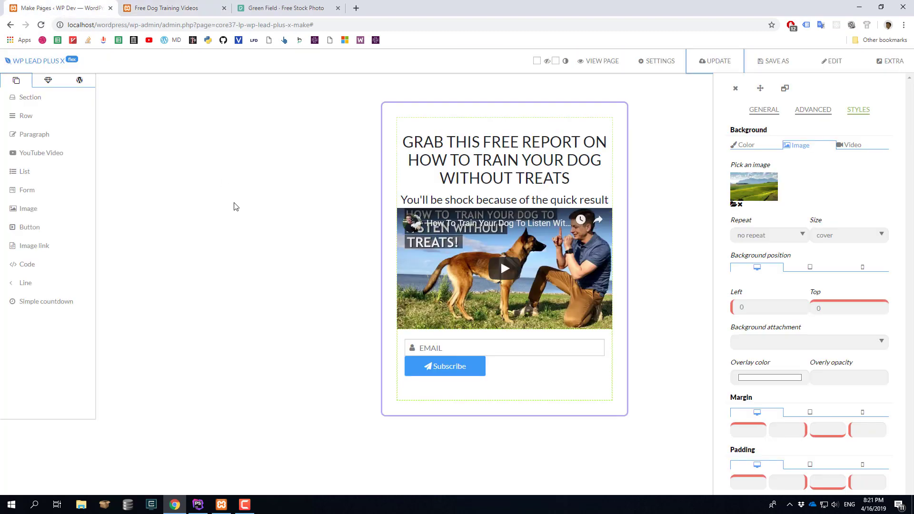
- Set the background color of the row holding the landing page content to white in the row's styles
mouse_move(501, 259)
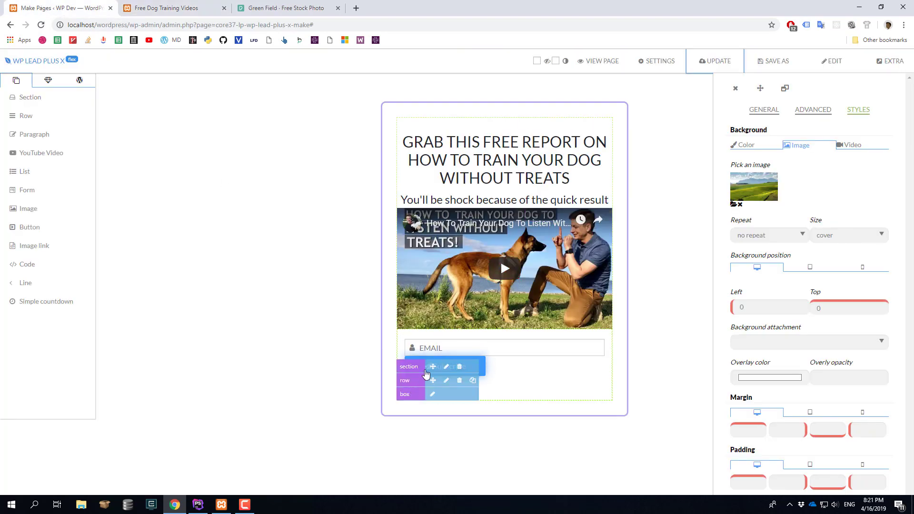
left_click(446, 385)
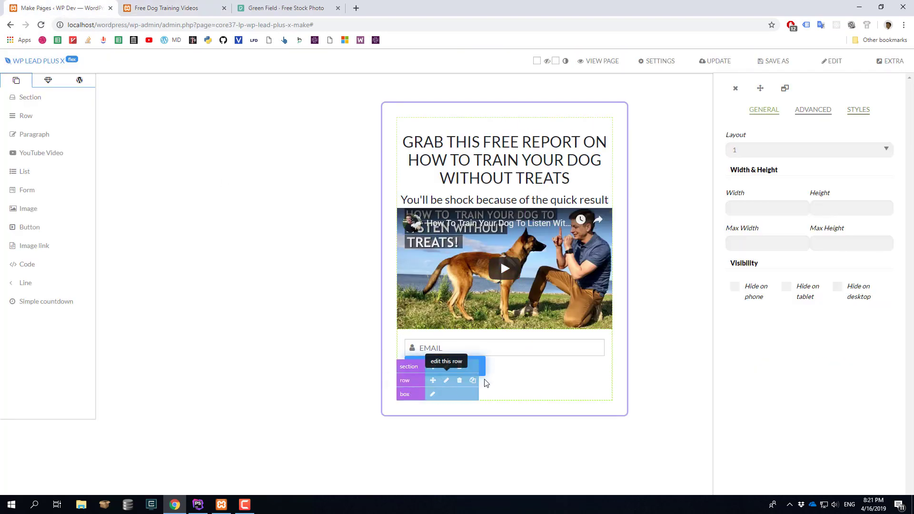
left_click(858, 112)
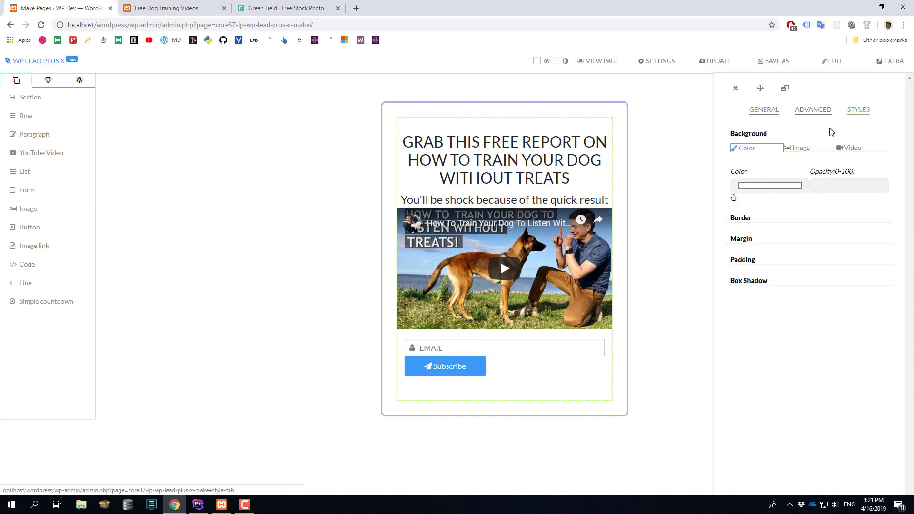
left_click(759, 185)
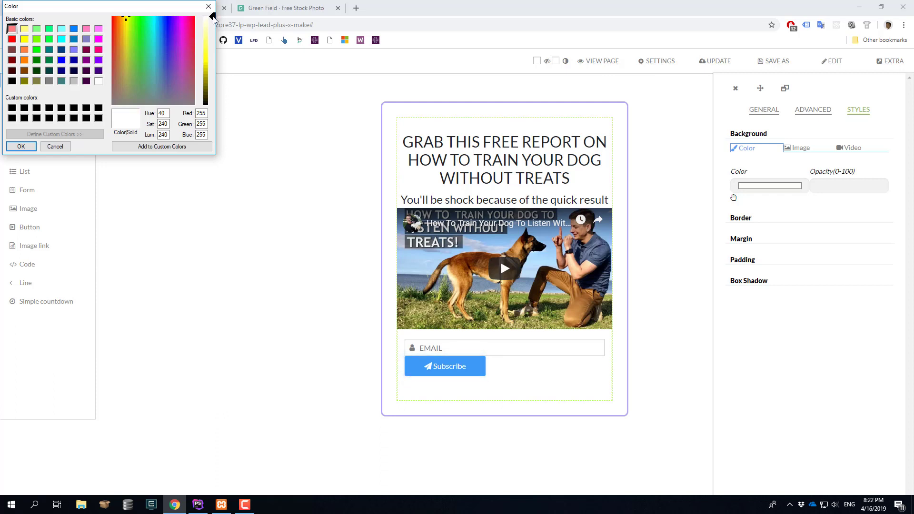
left_click(141, 60)
left_click(49, 39)
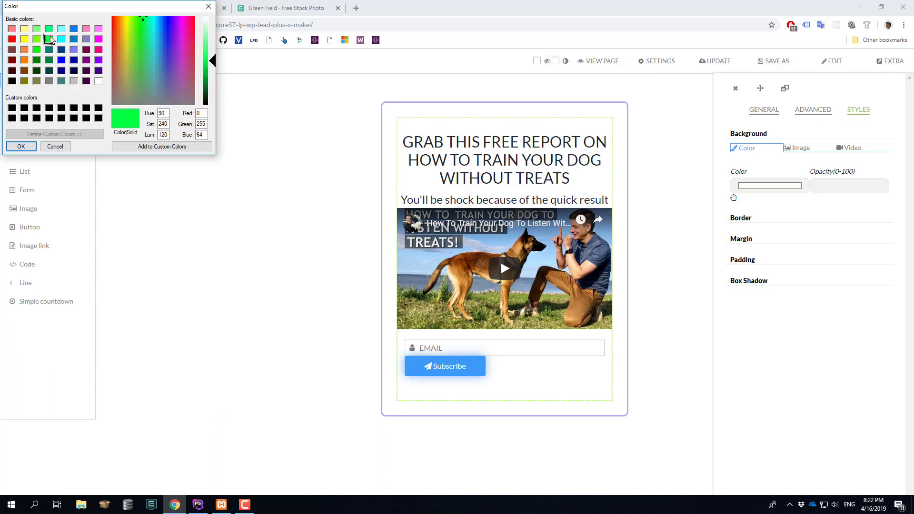
left_click(99, 81)
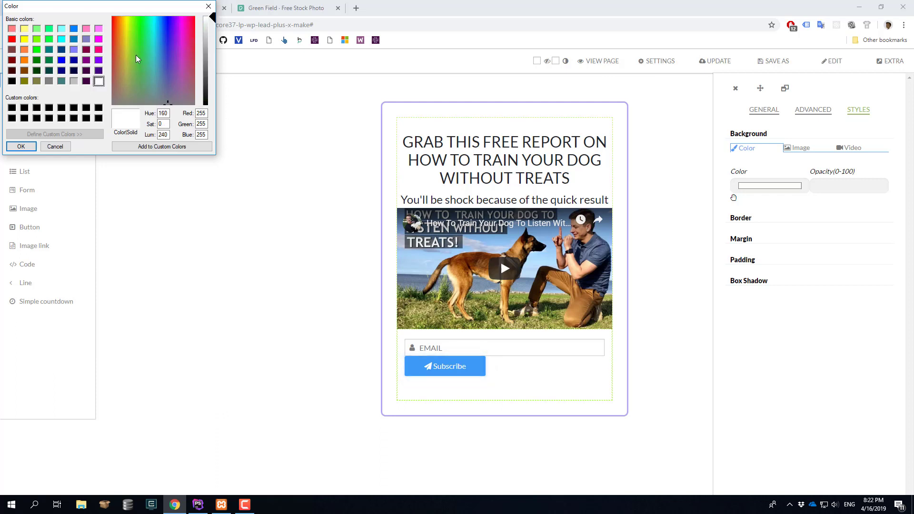
left_click(22, 146)
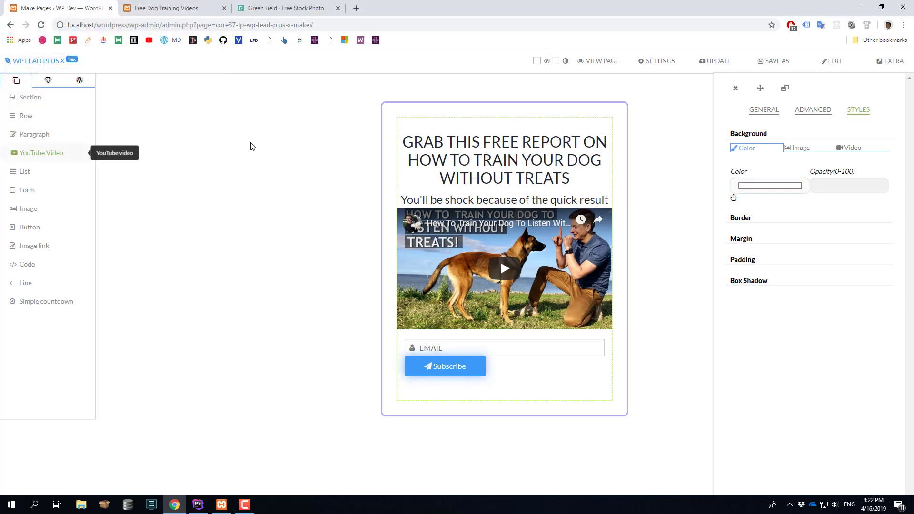
- Update the page and reload its published version to check the row's white background
left_click(711, 65)
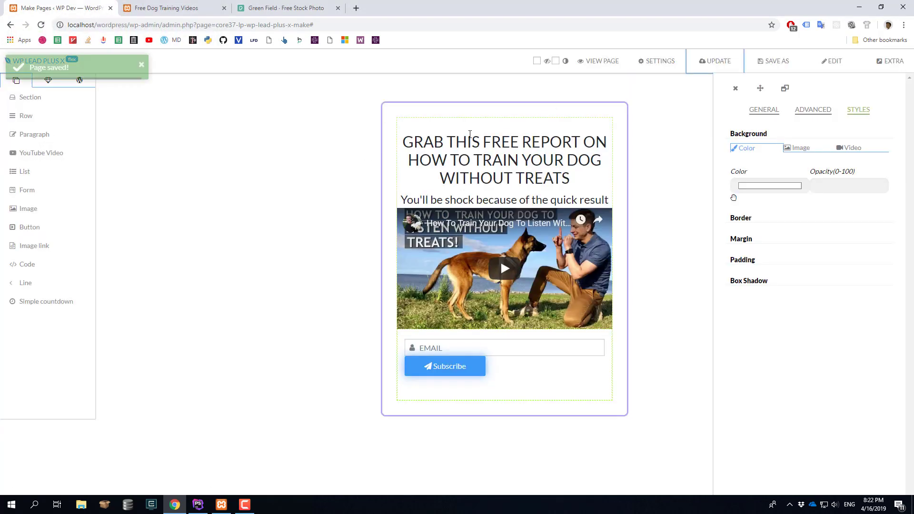
left_click(183, 8)
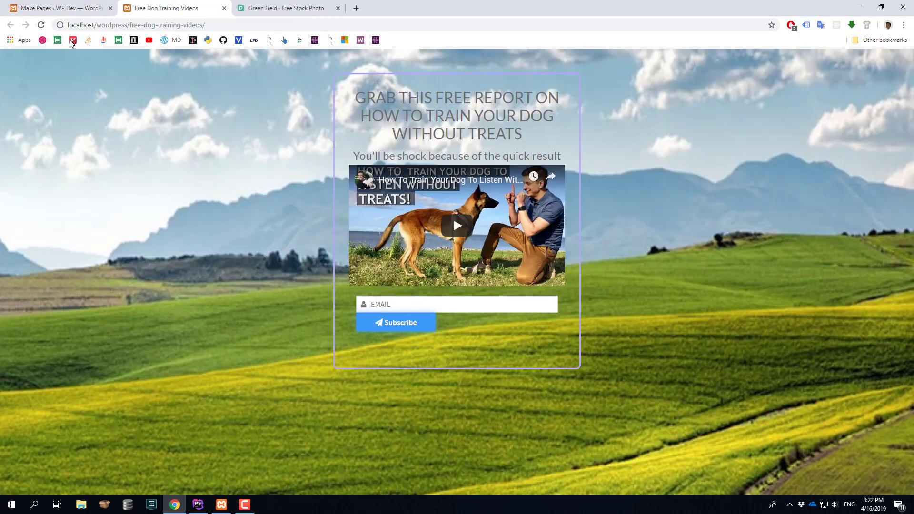
left_click(41, 26)
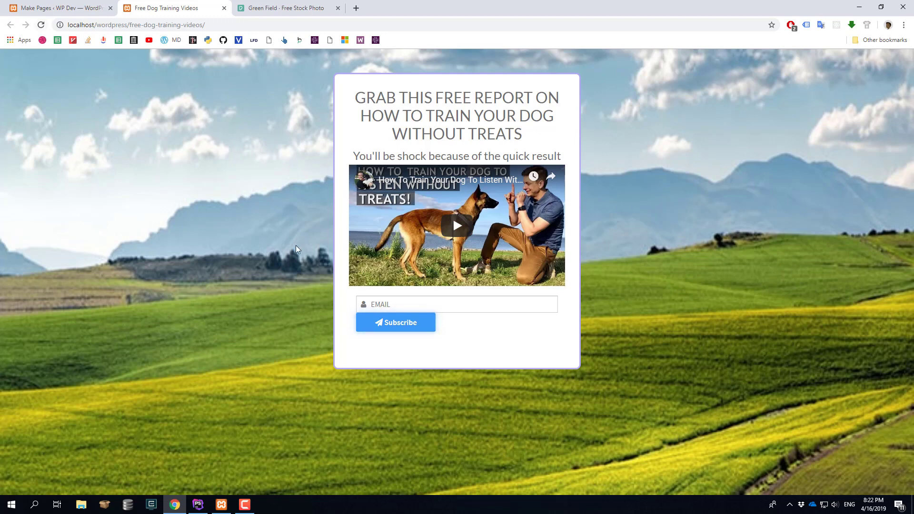
- Return to the page editor and set the page width to 500 px in the page settings
left_click(38, 10)
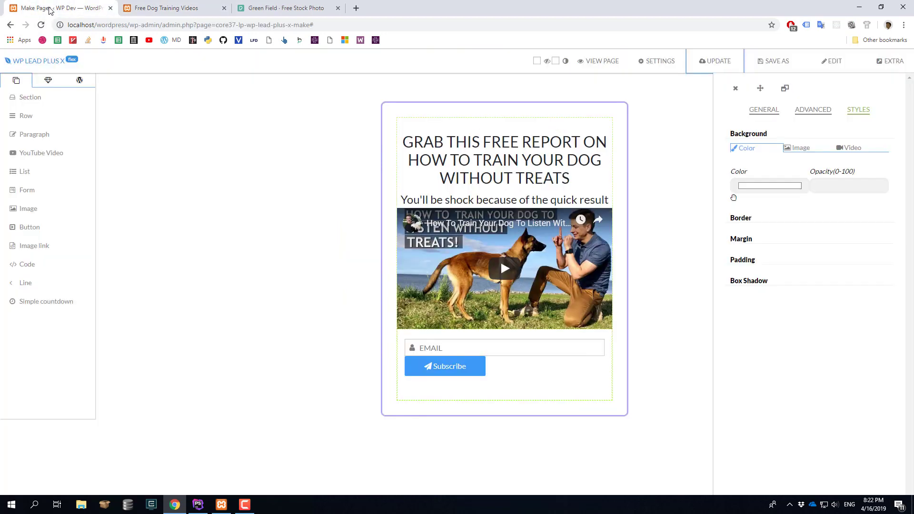
left_click(638, 71)
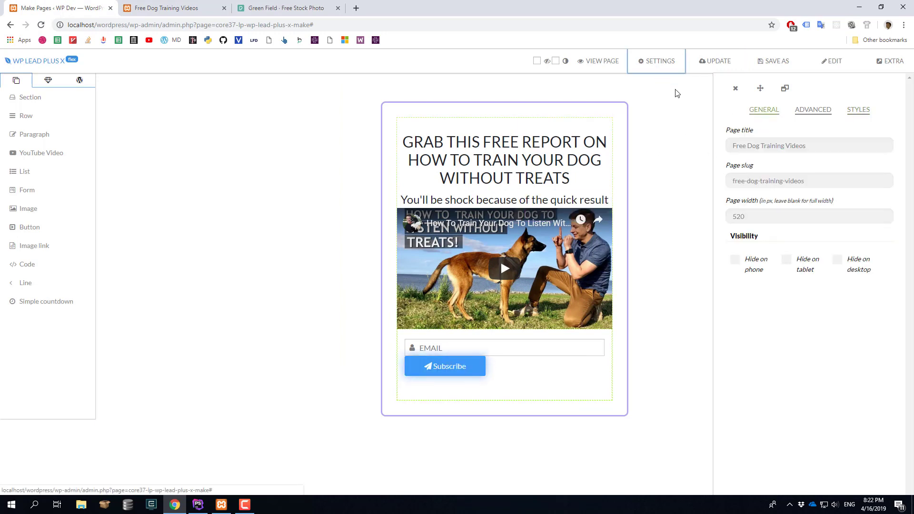
left_click(741, 220)
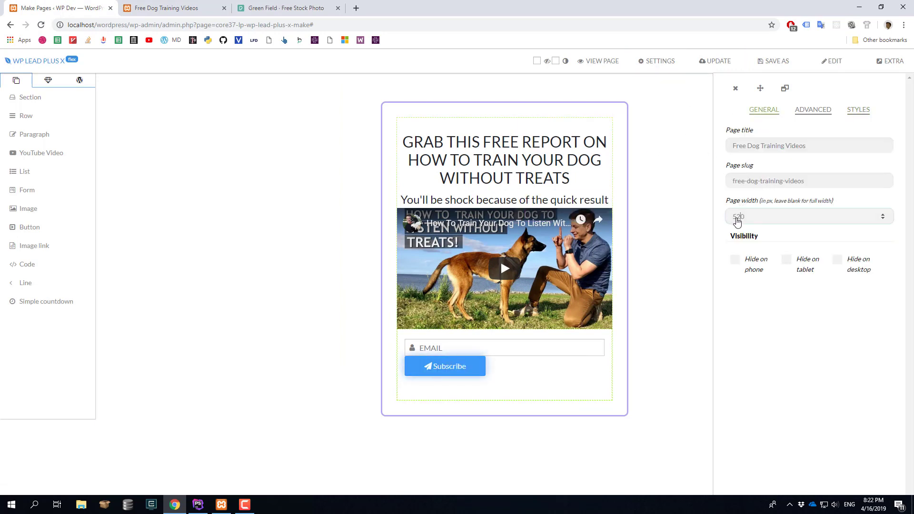
key("BackSpace")
type("0")
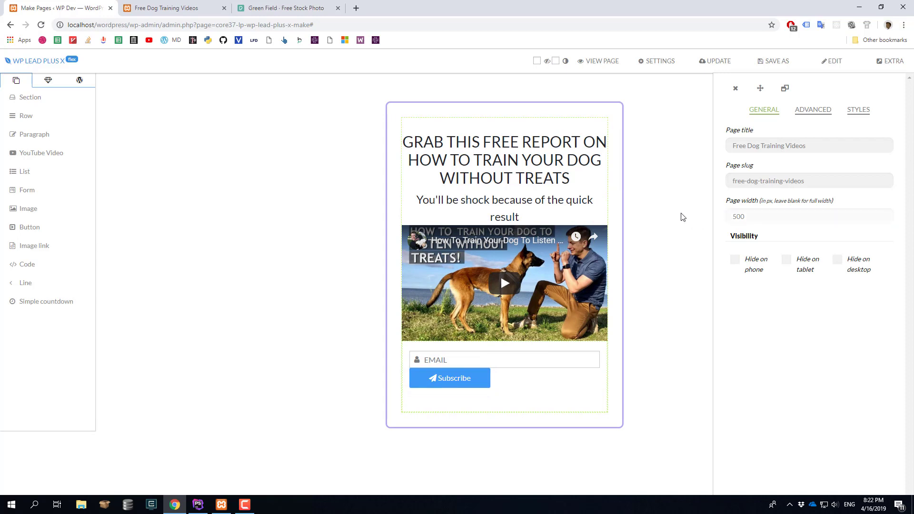
- Set the content row's right and left desktop padding to 50px each
mouse_move(515, 347)
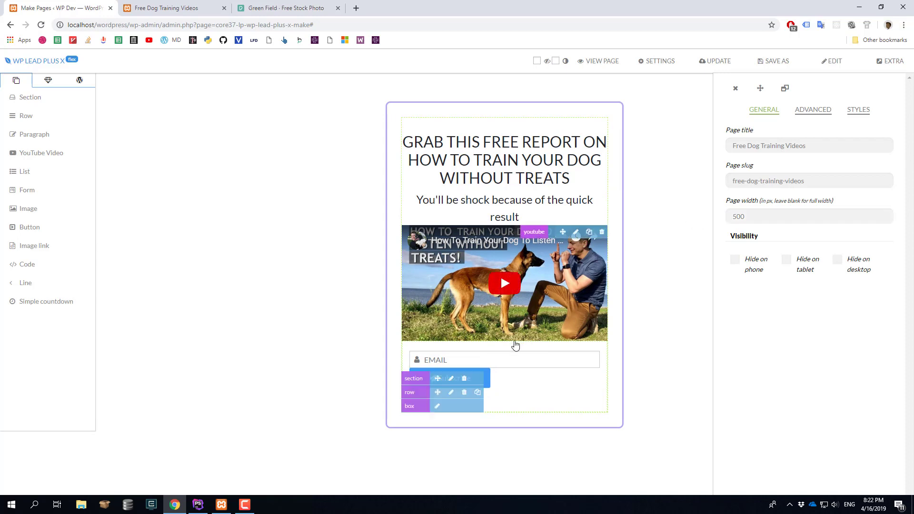
left_click(451, 394)
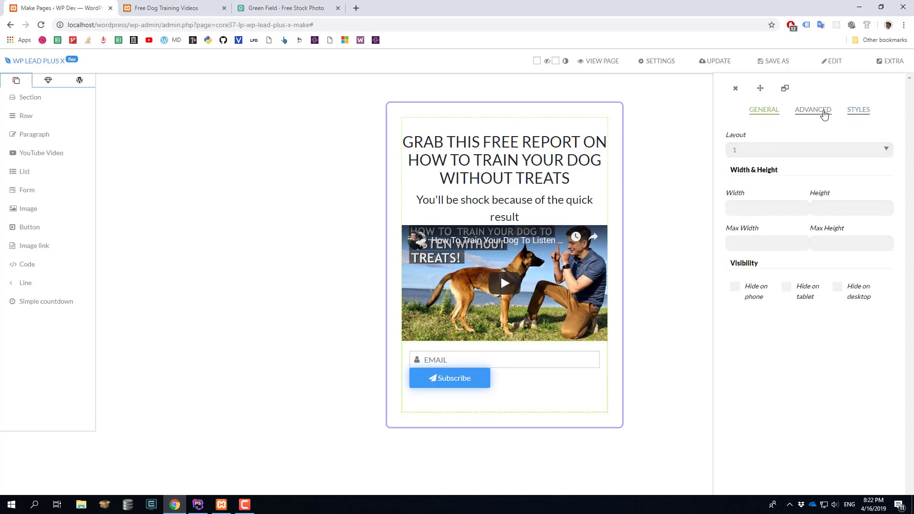
left_click(857, 111)
left_click(758, 259)
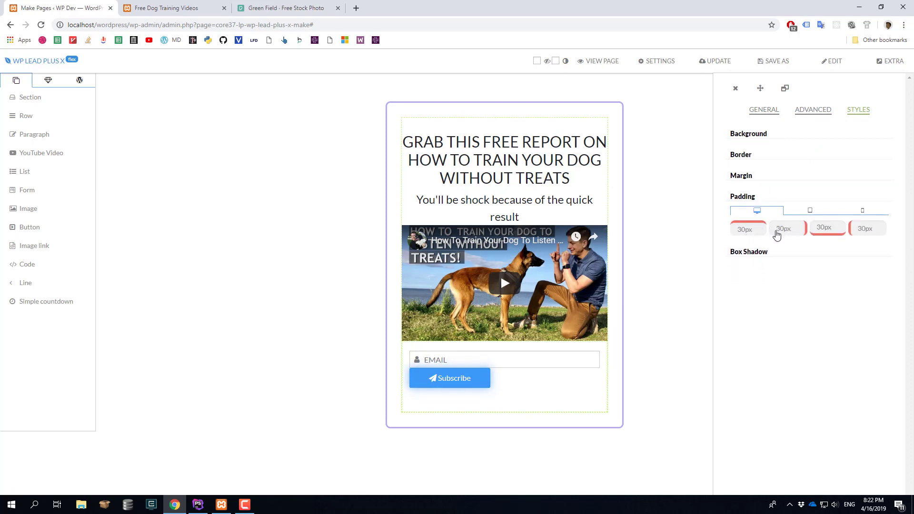
left_click_drag(783, 232, 771, 231)
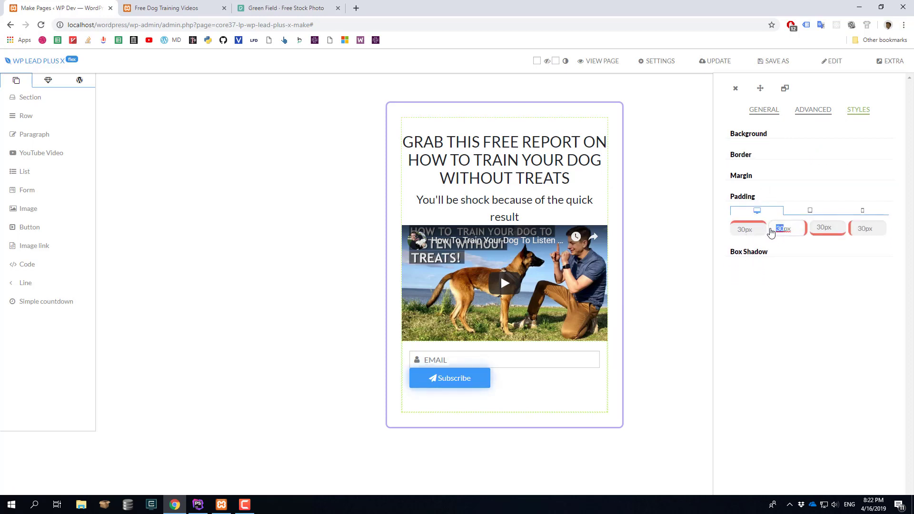
type("50")
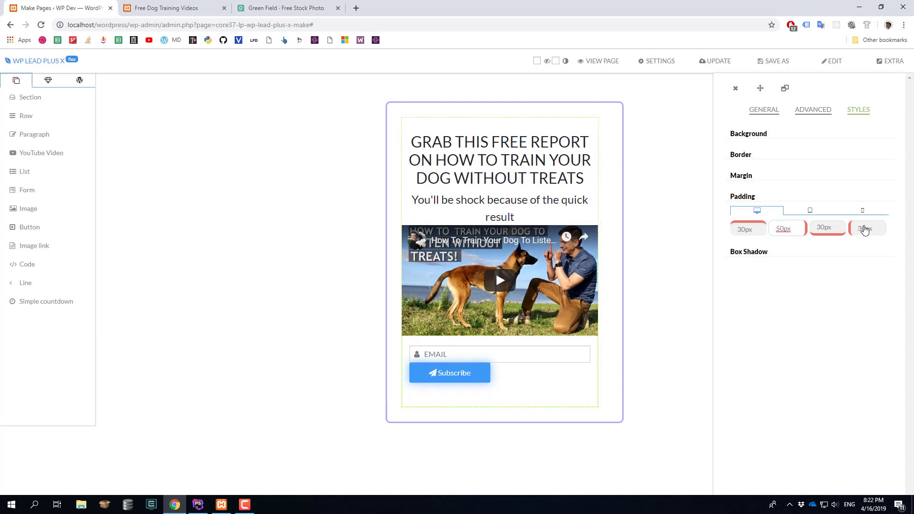
left_click_drag(864, 230, 854, 232)
type("50")
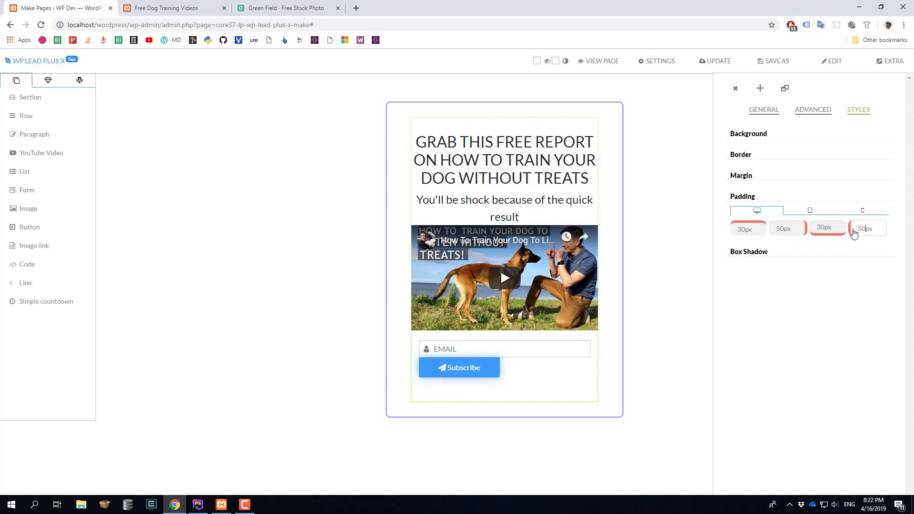
- Update the page and reload its published version to check the new width and padding
left_click(717, 61)
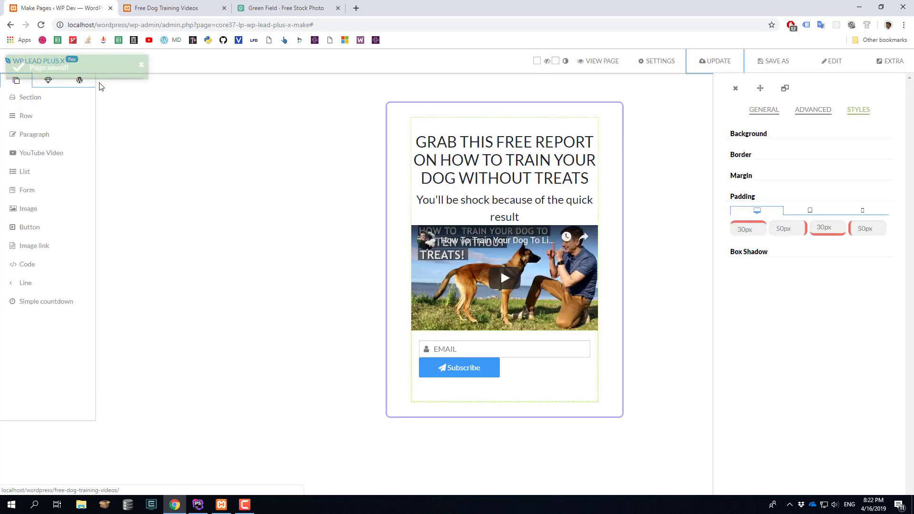
left_click(153, 6)
key("F5")
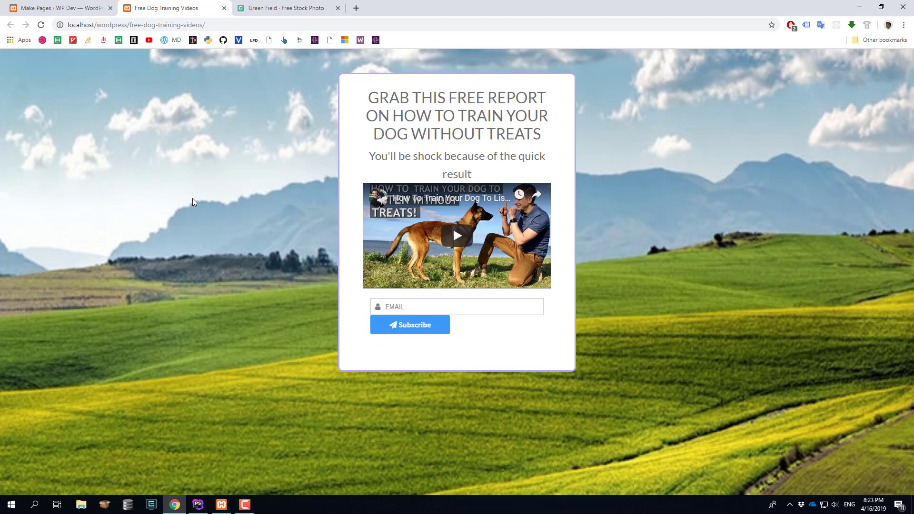
- Open binarycarpenter.com in a new browser tab and go to its support ticket form
left_click(355, 8)
type("binarycarpenter.com")
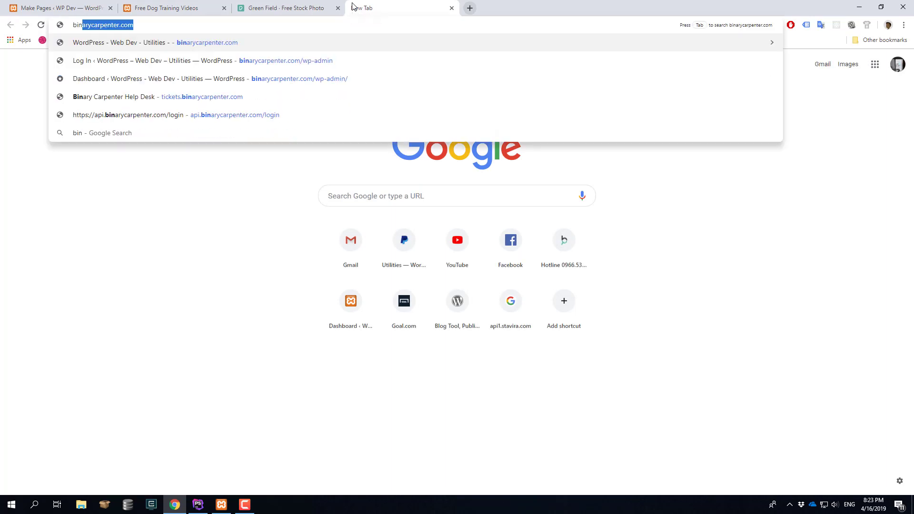
key("Return")
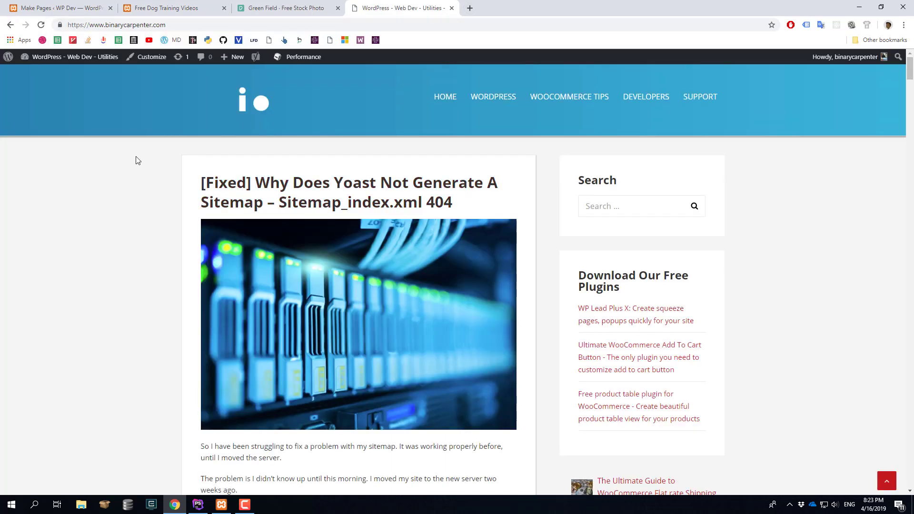
left_click(700, 97)
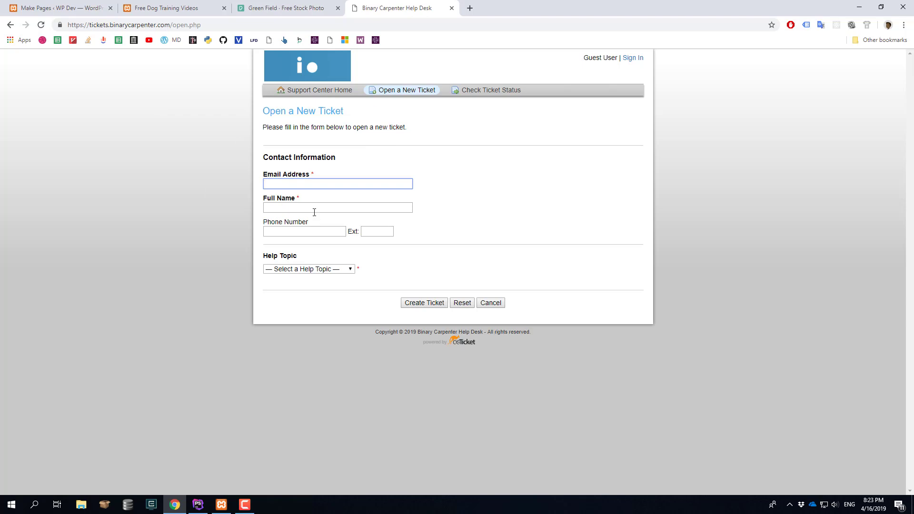
- Choose WP Lead Plus X as the ticket's help topic and look through the resulting support form
left_click(335, 270)
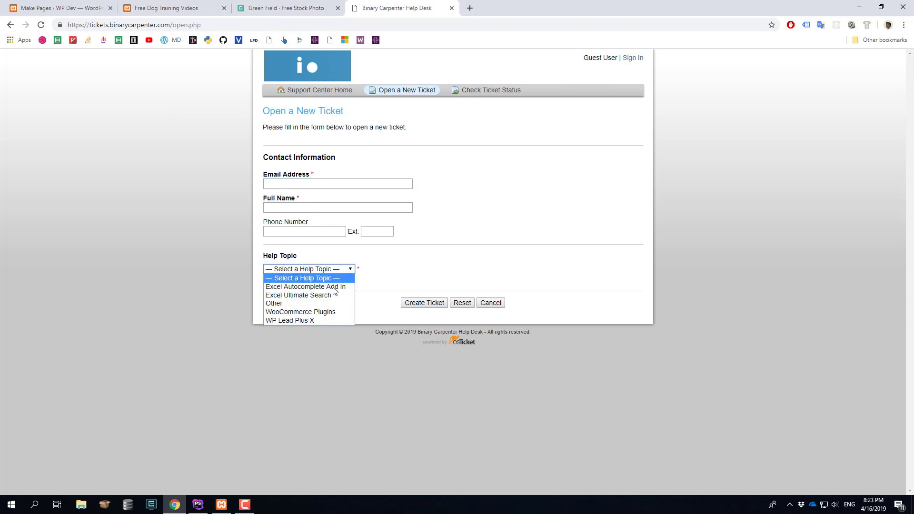
left_click(309, 320)
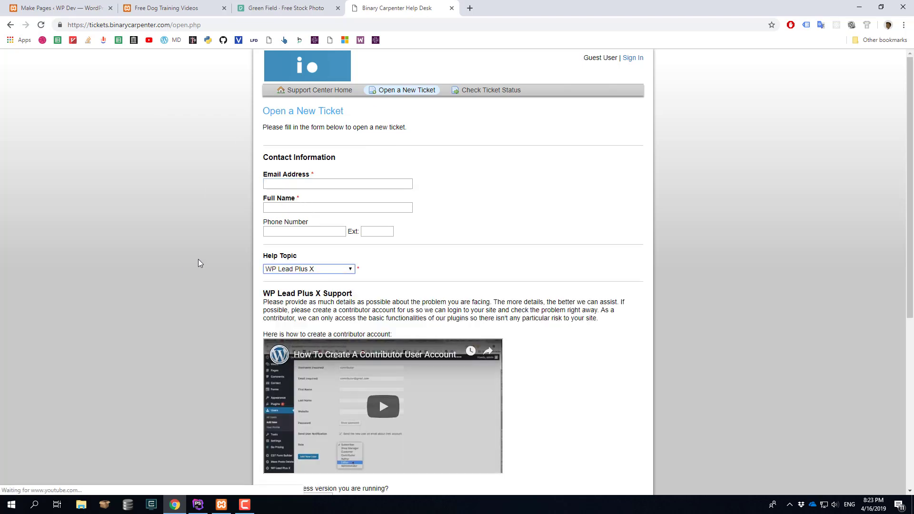
scroll(188, 262, "down", 3)
scroll(189, 258, "up", 4)
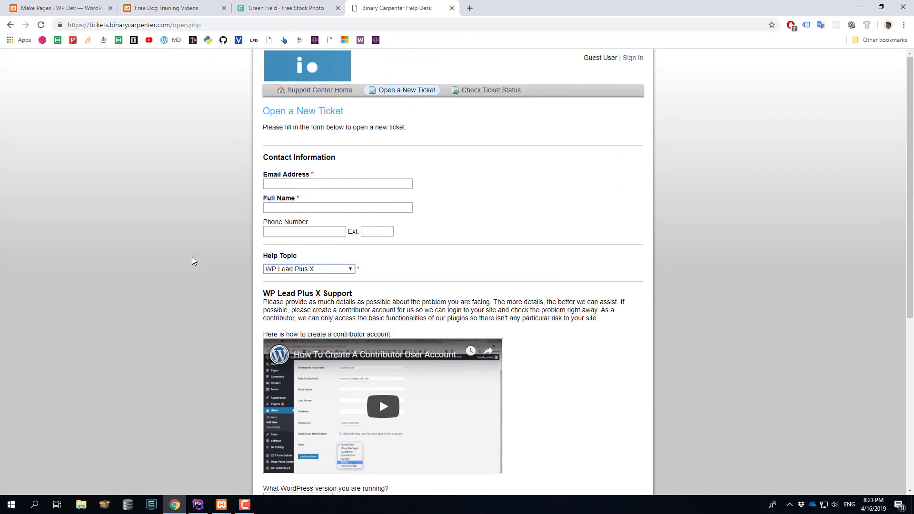